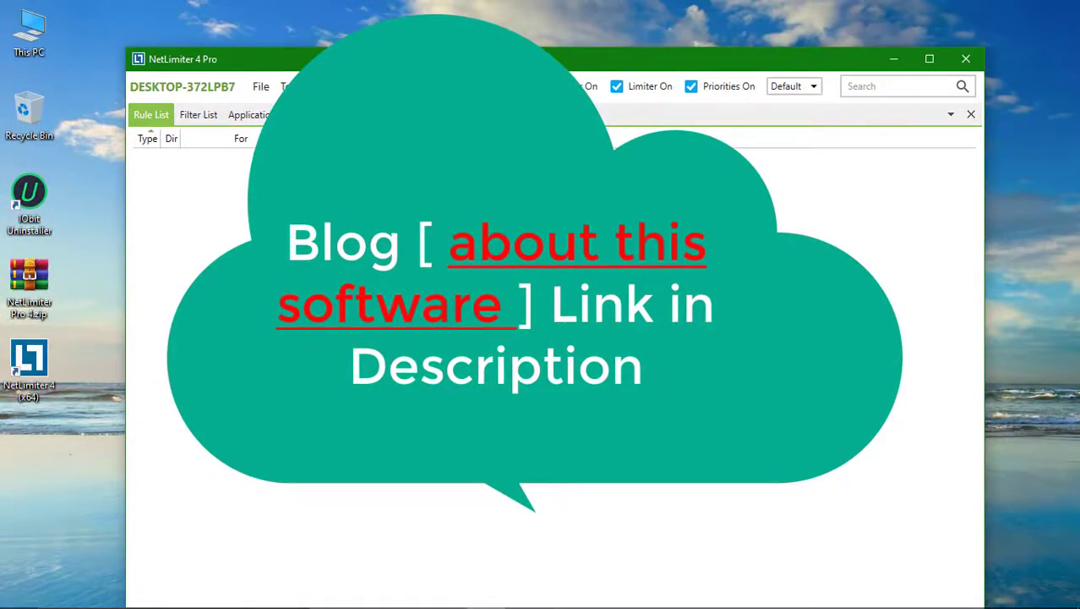
- Move the NetLimiter 4 Pro window and highlight the registration name and no-expiration lines in Help > About
drag(422, 59, 423, 107)
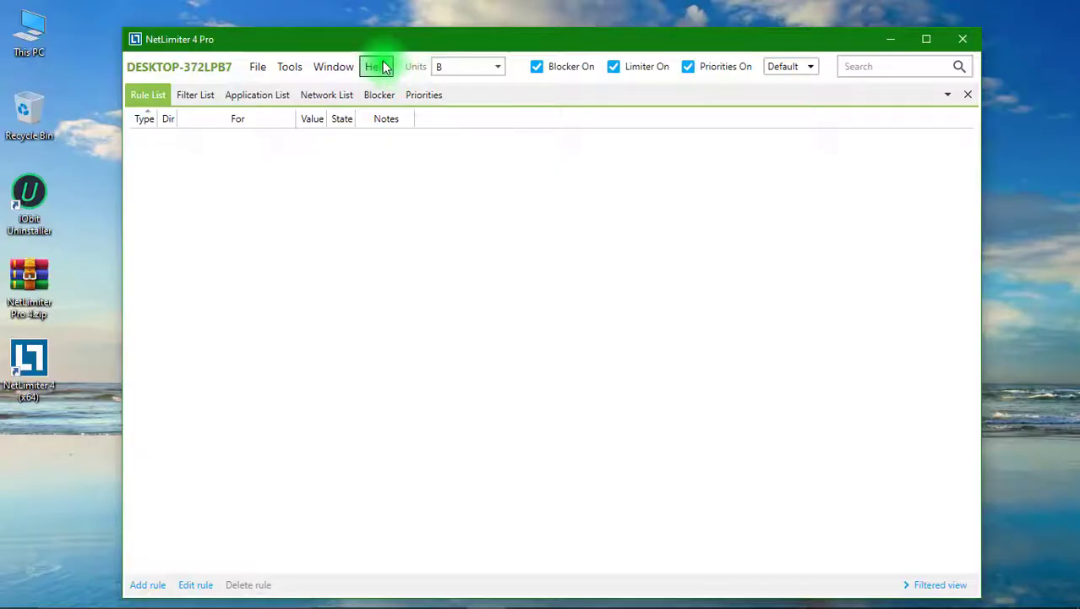
click(373, 65)
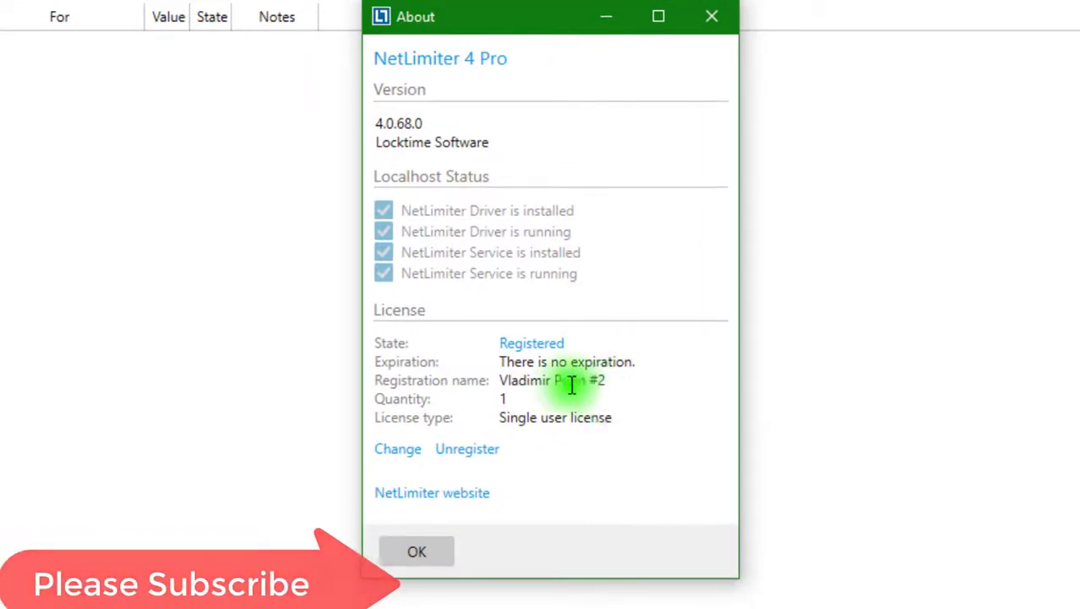
drag(508, 380, 604, 372)
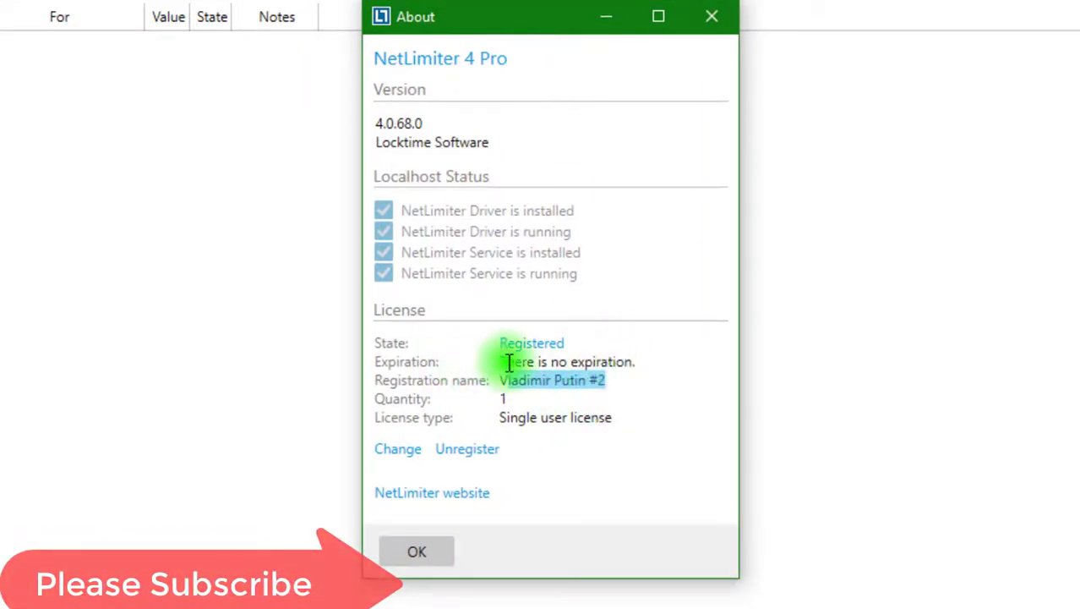
drag(507, 362, 617, 389)
click(599, 387)
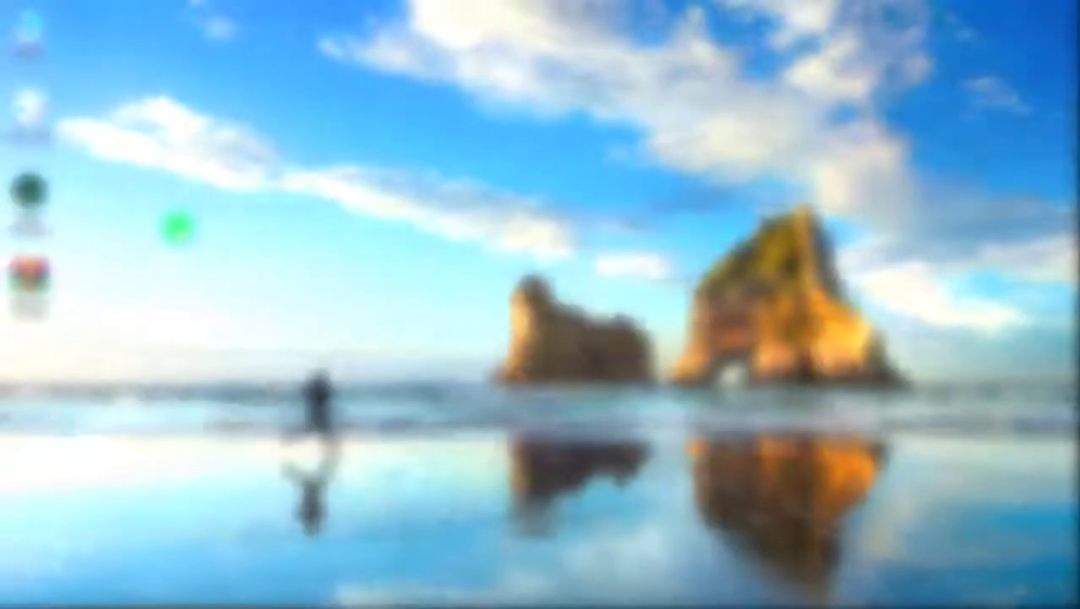
right_click(179, 228)
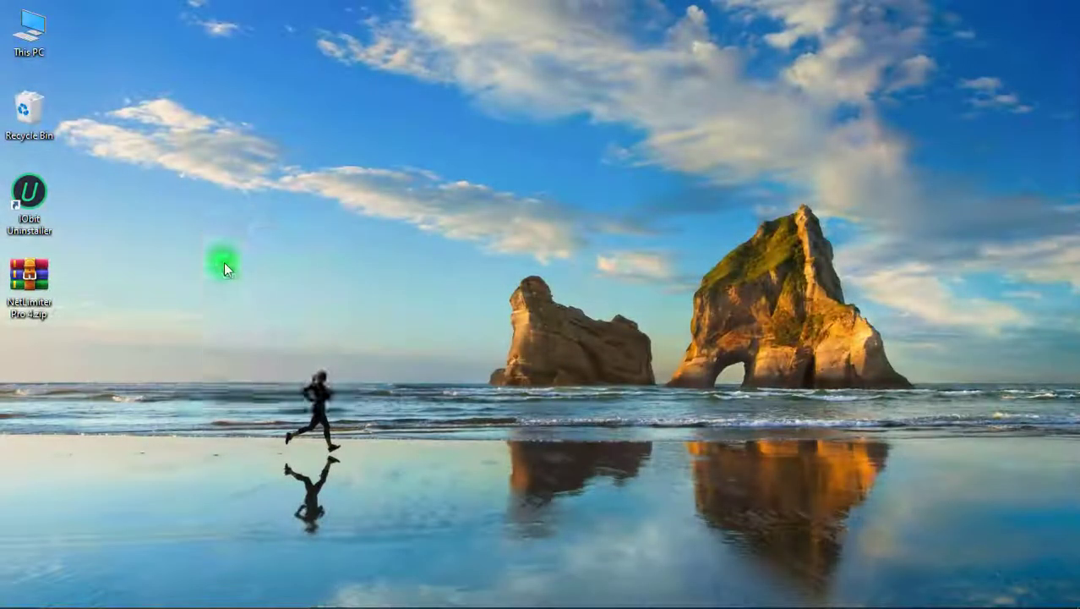
click(236, 282)
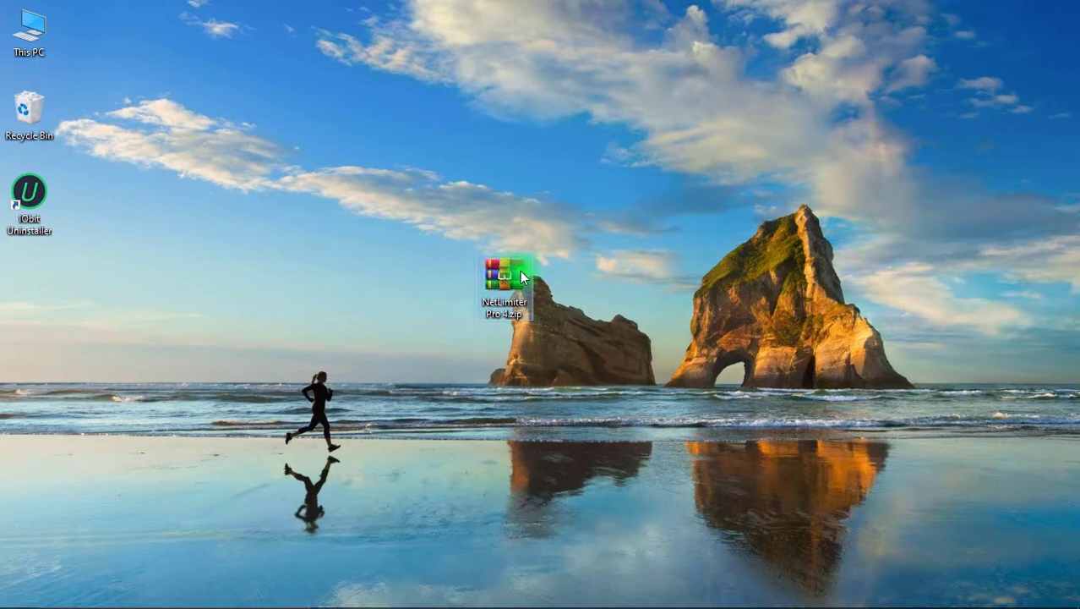
click(558, 385)
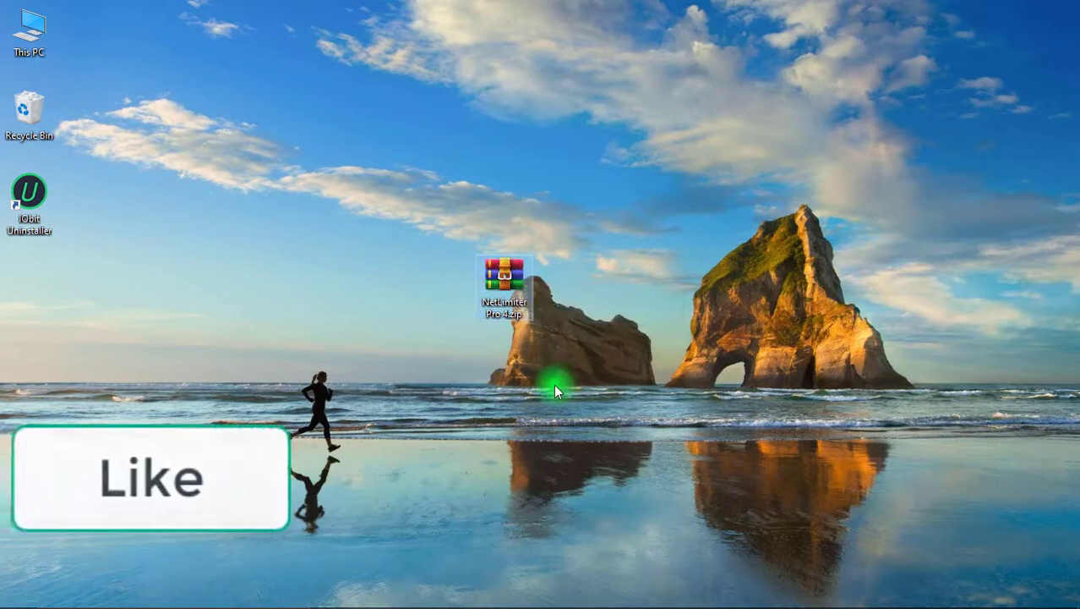
right_click(511, 279)
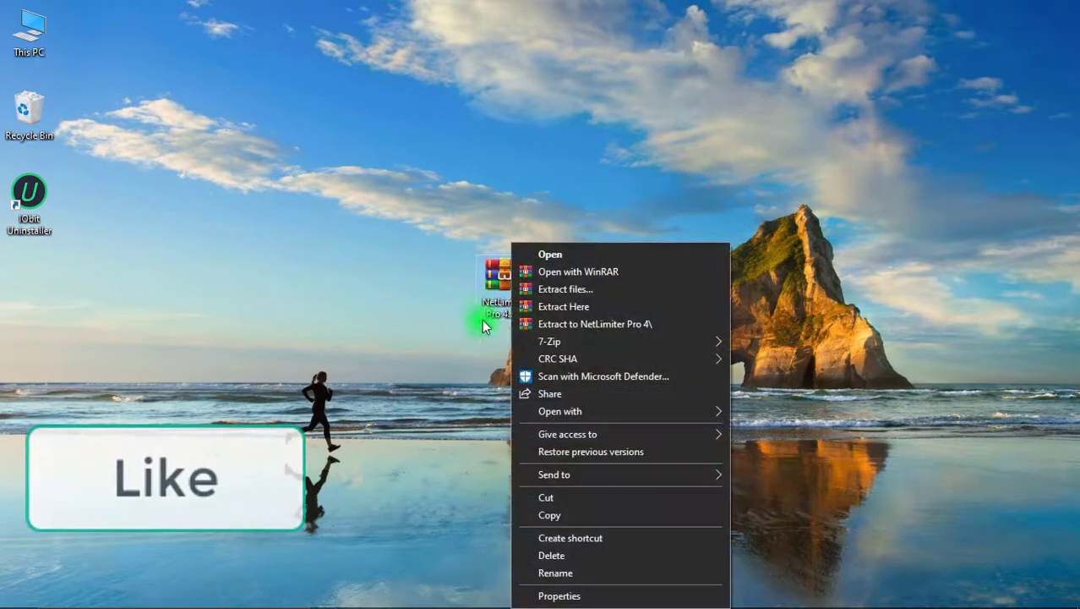
click(554, 323)
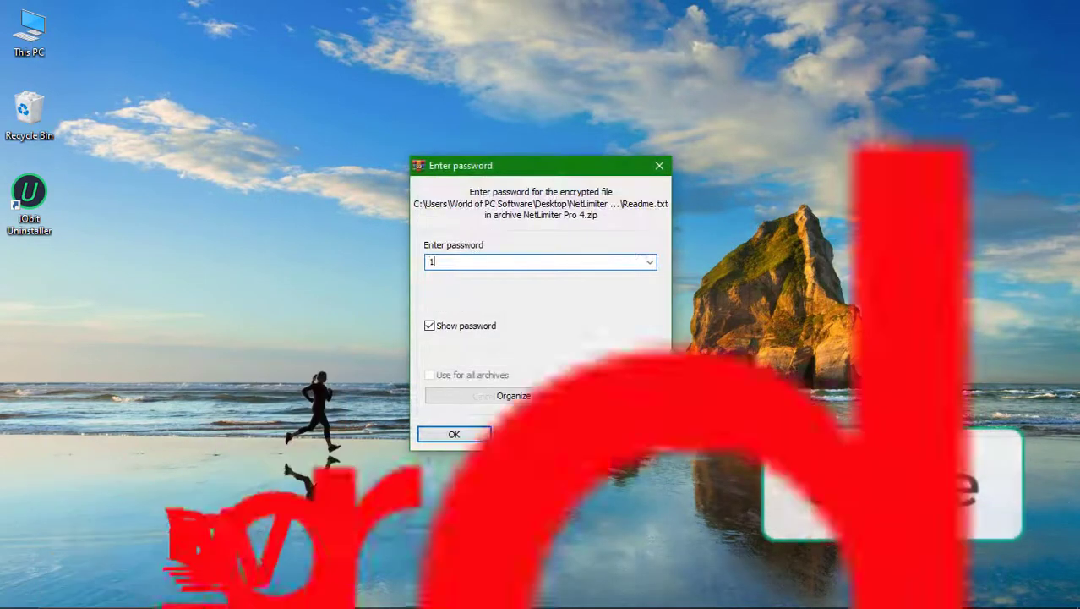
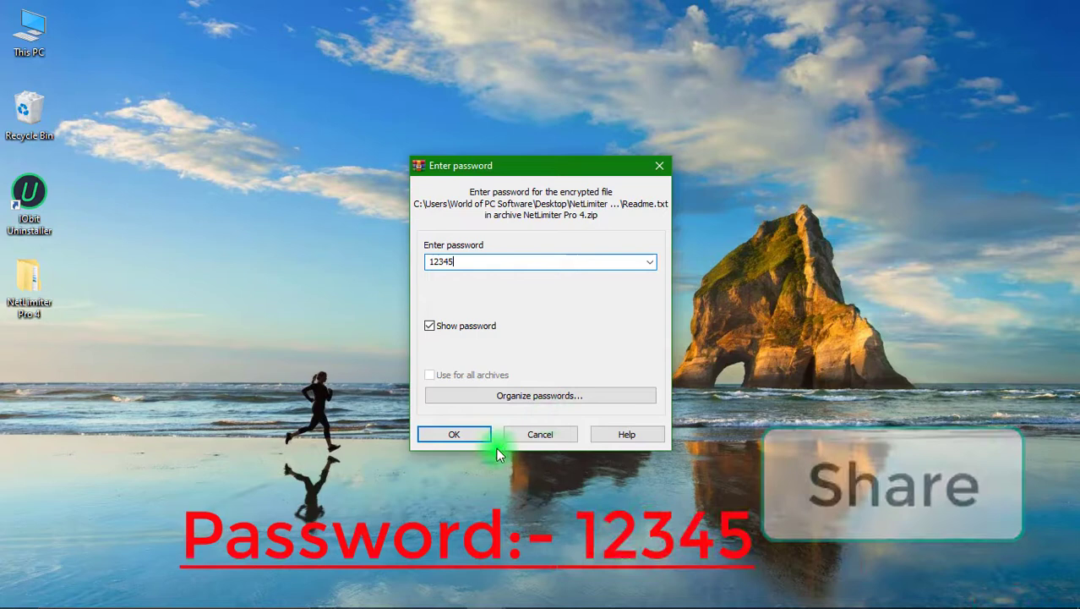
click(458, 435)
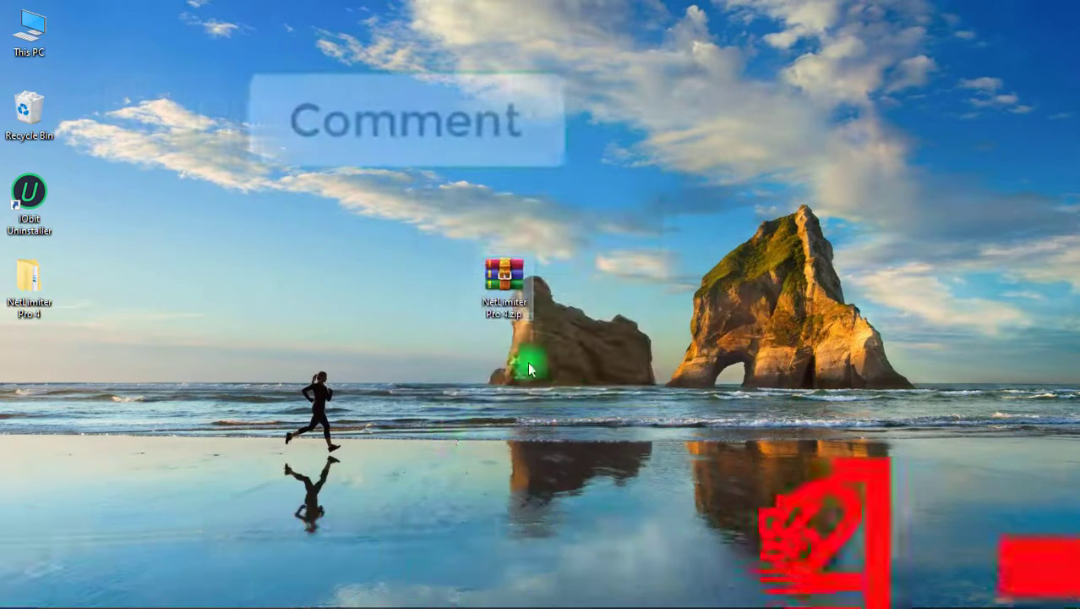
right_click(291, 179)
- Turn Real-time protection off in Virus & threat protection settings and close Windows Security
click(345, 229)
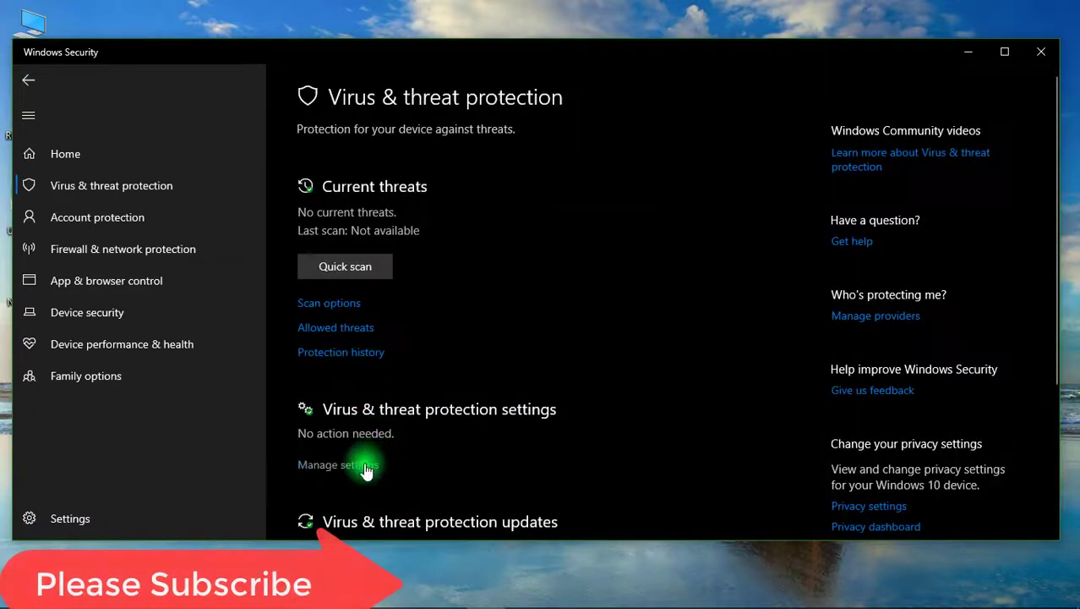
click(311, 289)
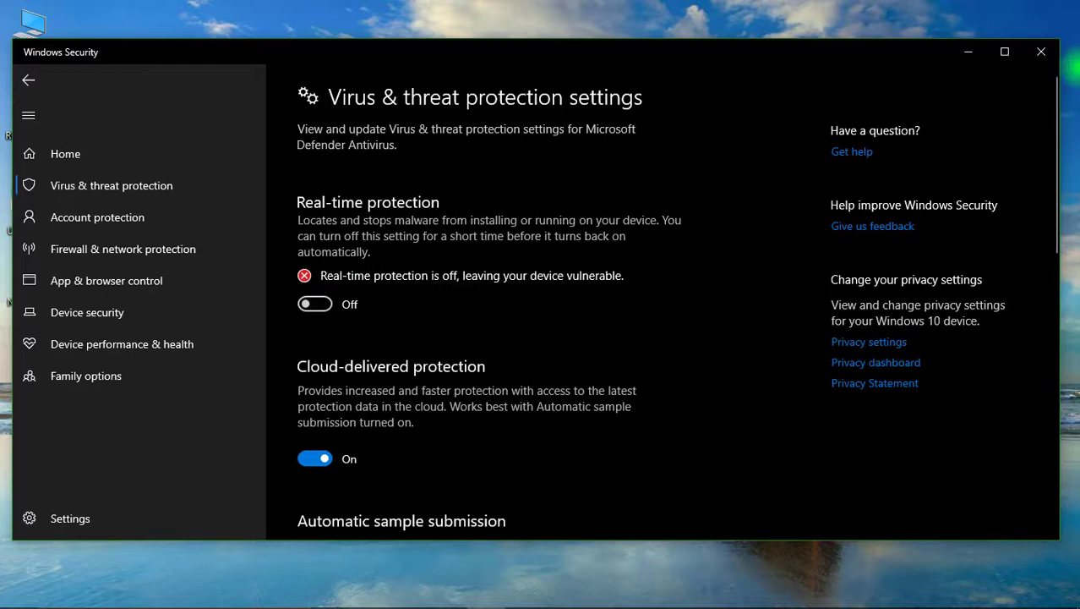
click(1040, 57)
- Refresh the desktop and open the extracted NetLimiter Pro 4 folder and its inner folder
right_click(676, 238)
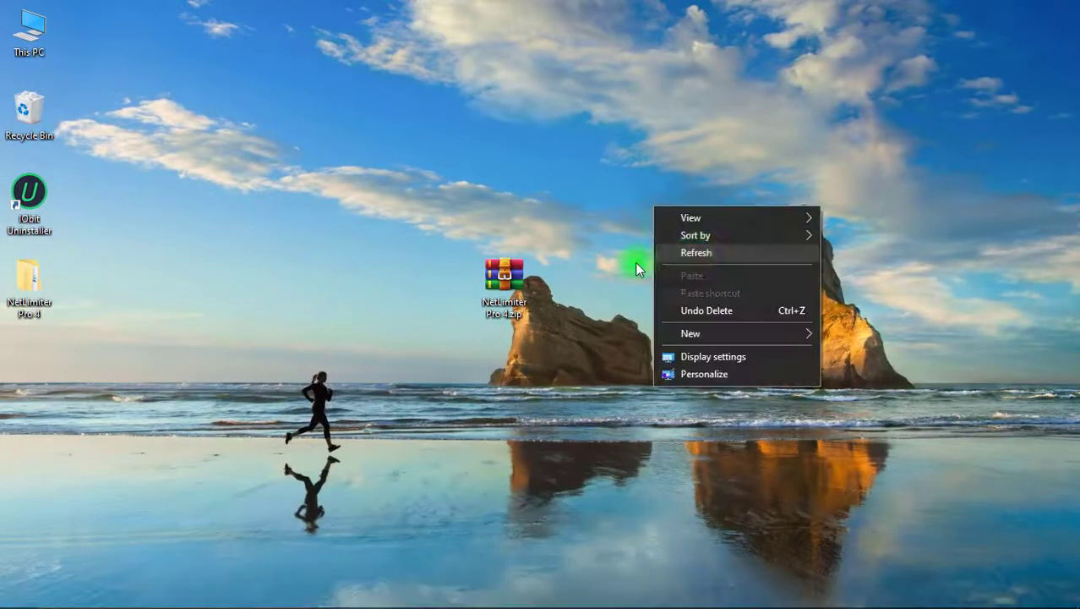
click(668, 251)
double_click(25, 283)
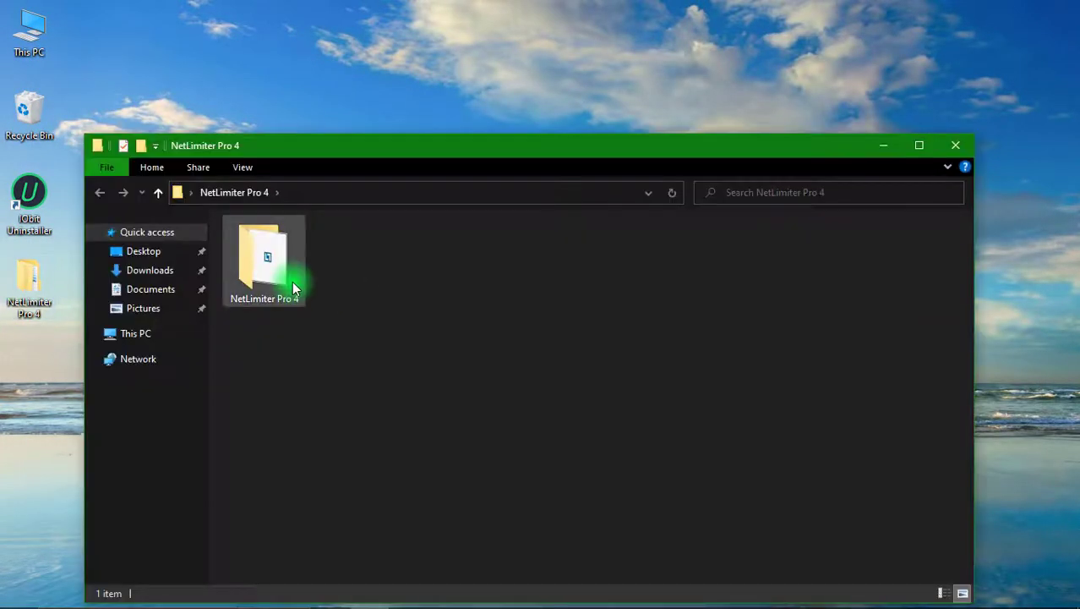
double_click(292, 283)
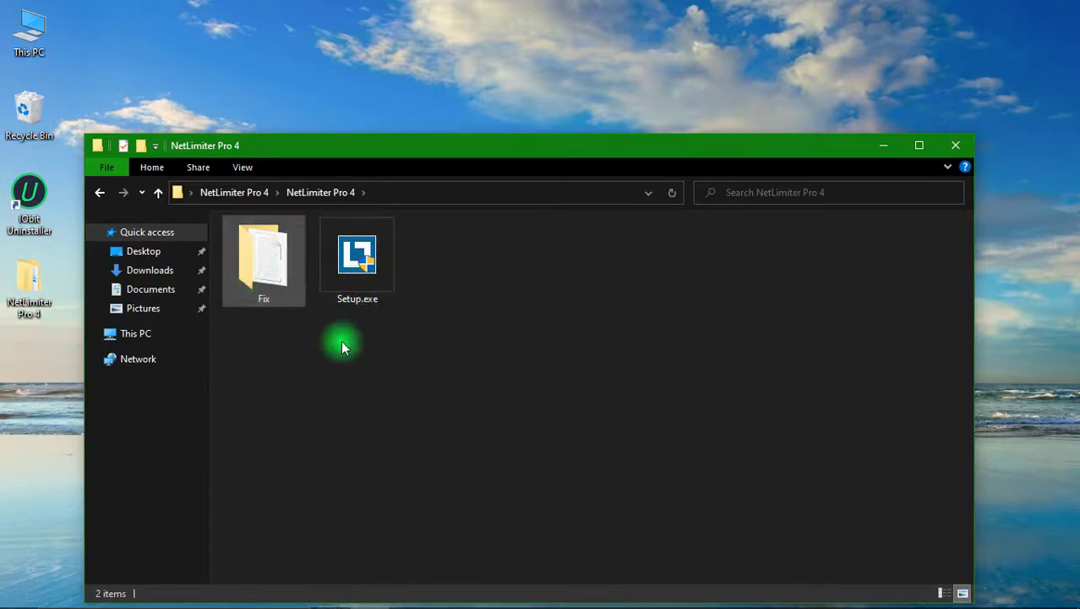
- Run Setup.exe as administrator, accept the licence terms and install NetLimiter 4
right_click(370, 291)
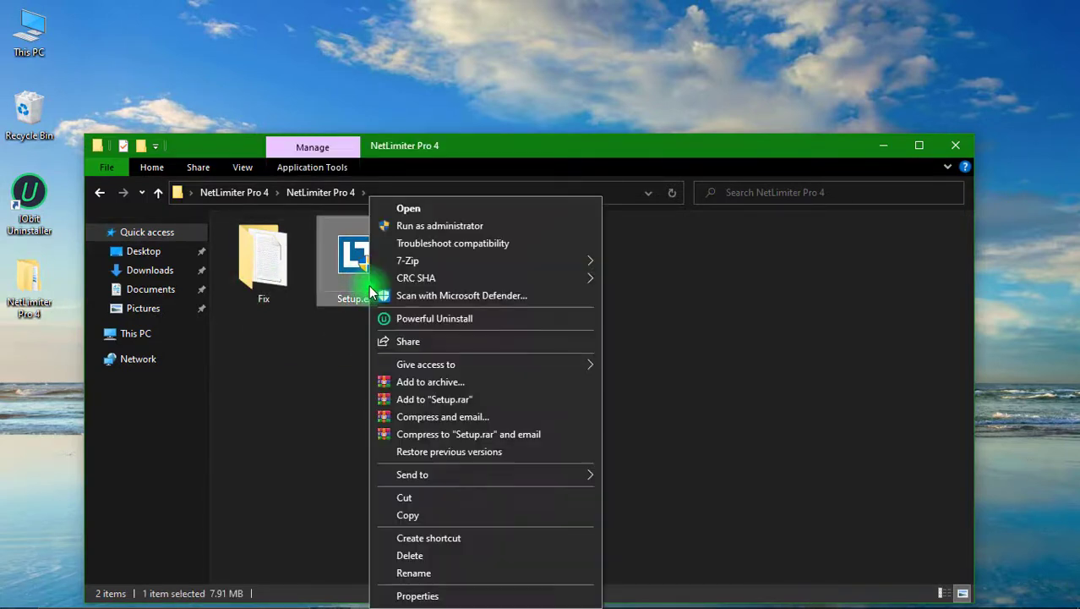
click(396, 226)
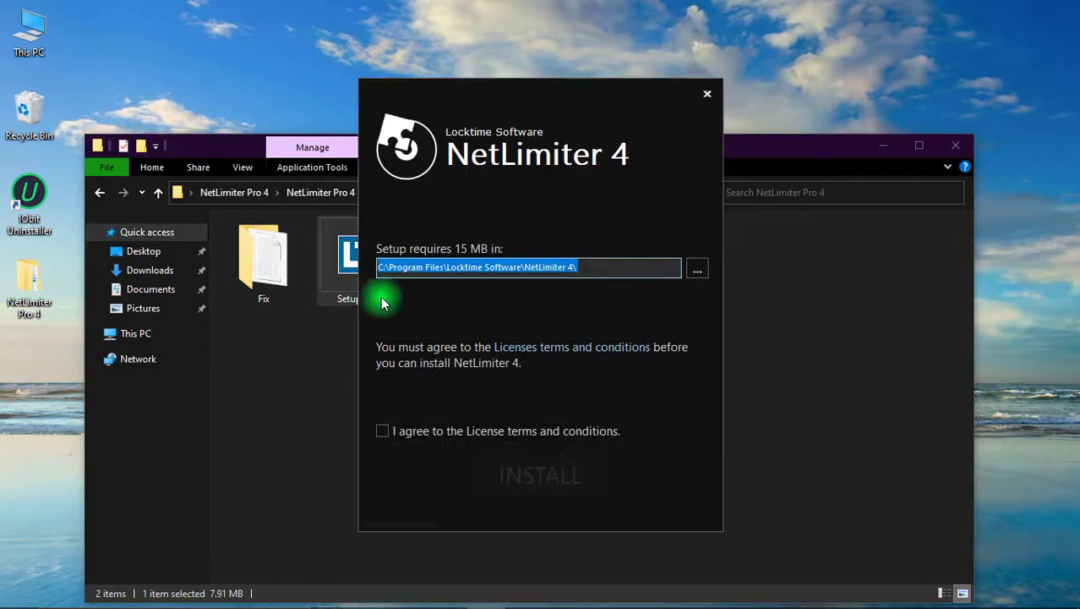
click(383, 432)
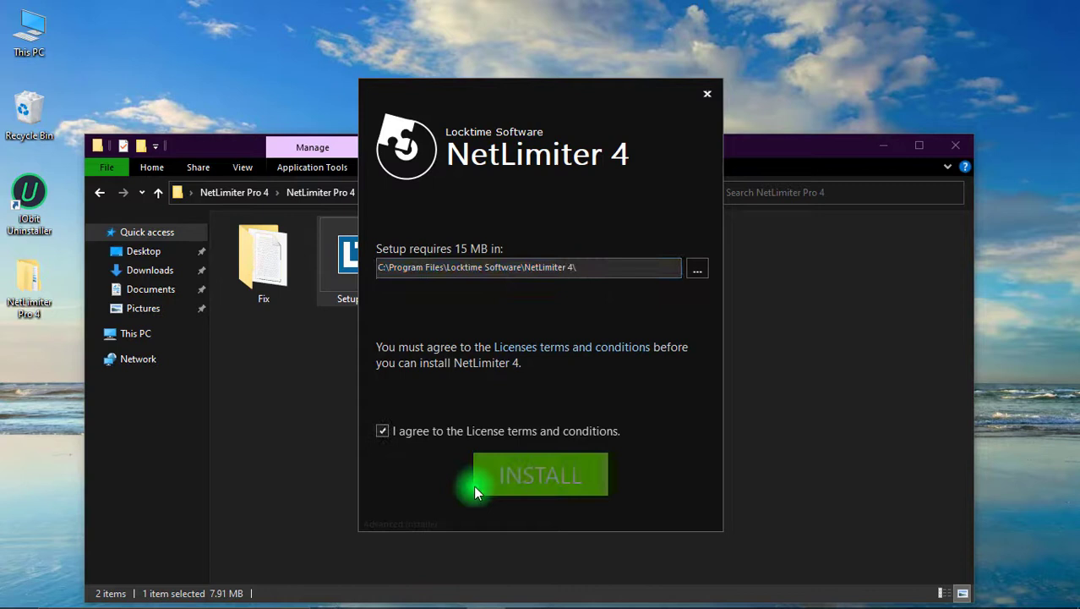
click(551, 482)
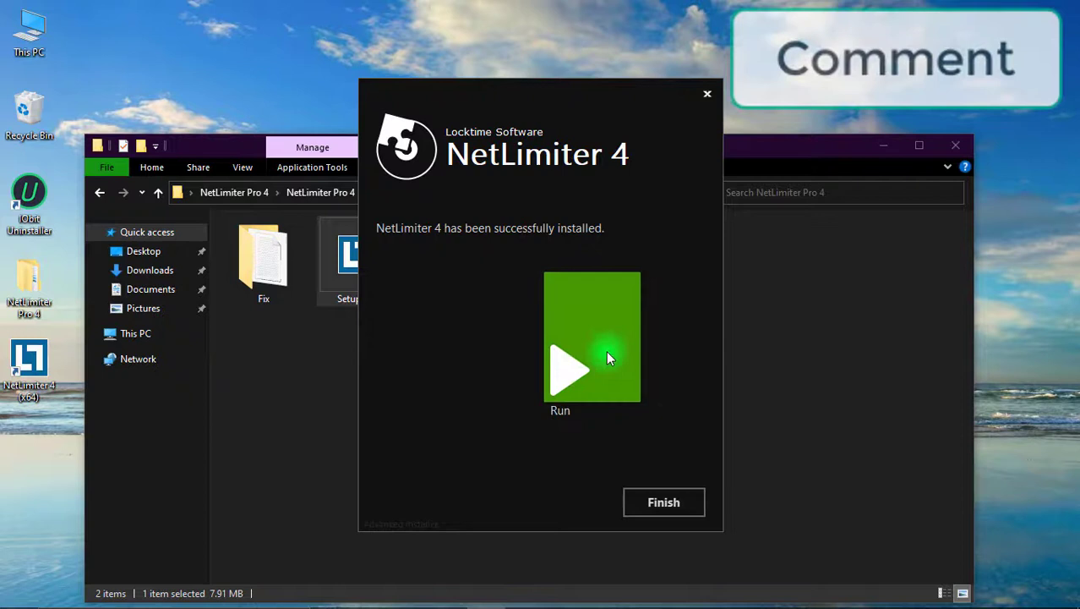
- Launch NetLimiter 4 from the installer, dismiss the notification and move its window lower
click(589, 355)
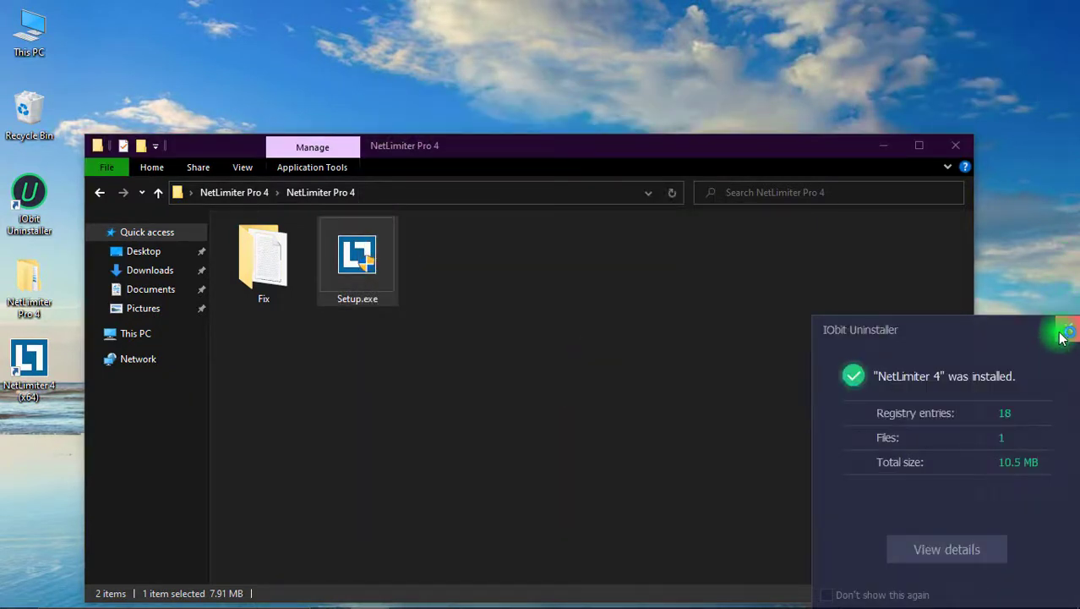
click(1065, 331)
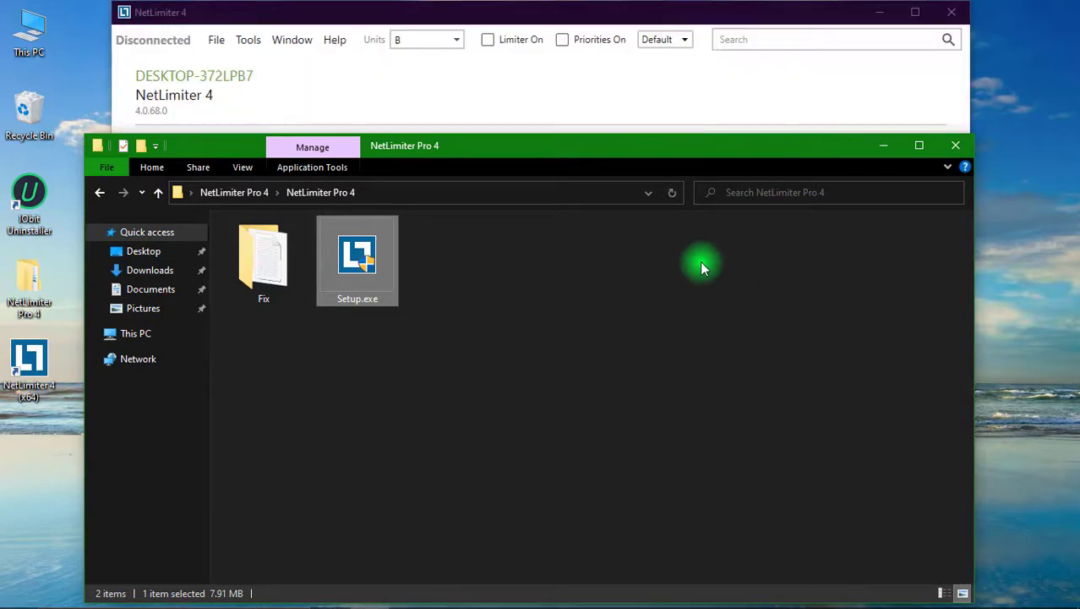
click(733, 75)
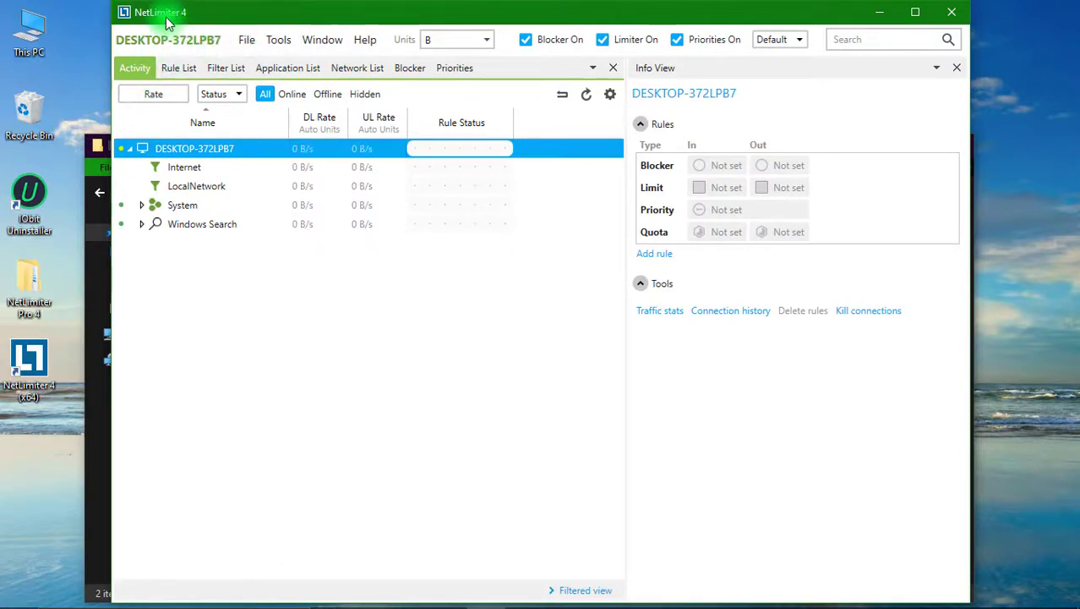
drag(167, 22, 177, 146)
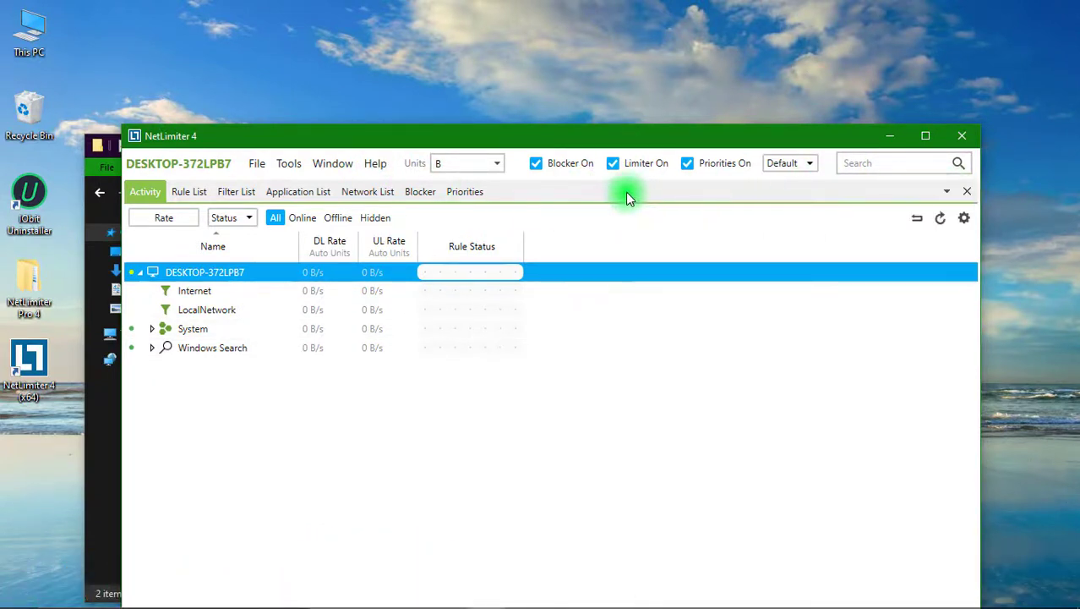
click(966, 196)
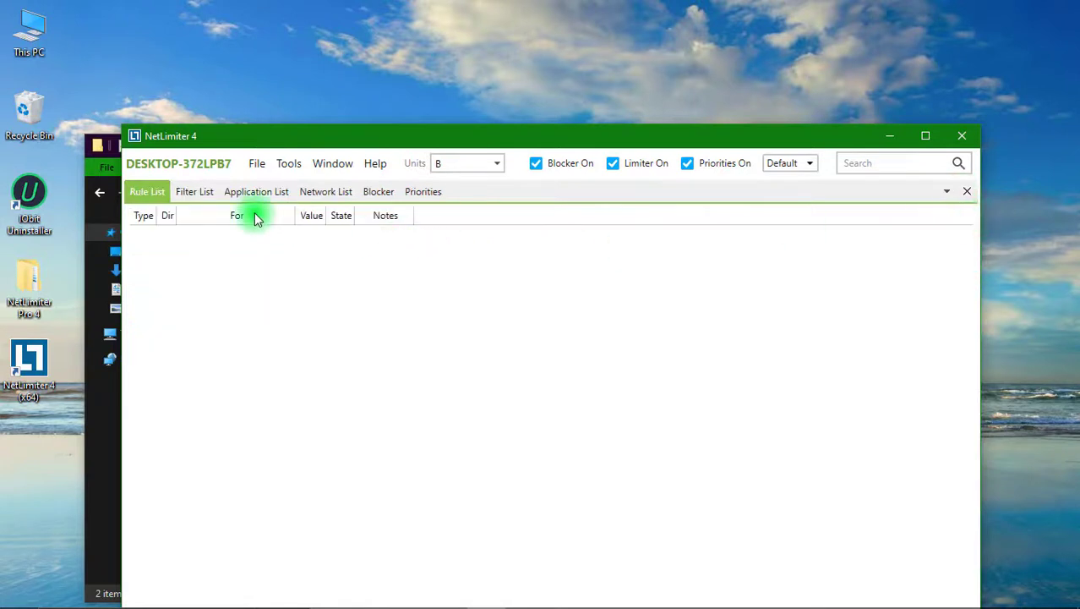
click(137, 137)
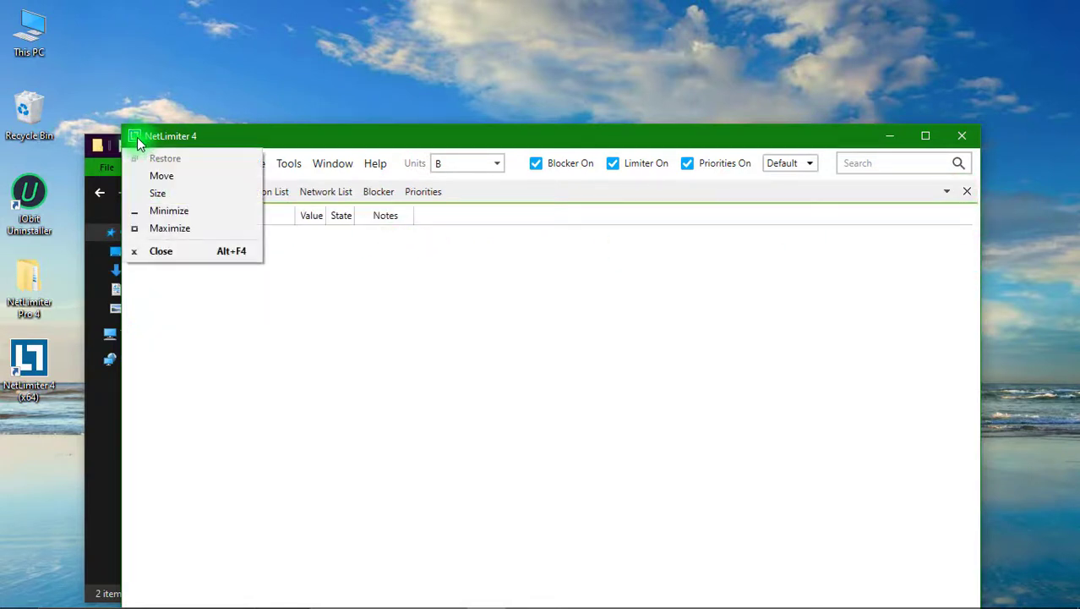
click(381, 164)
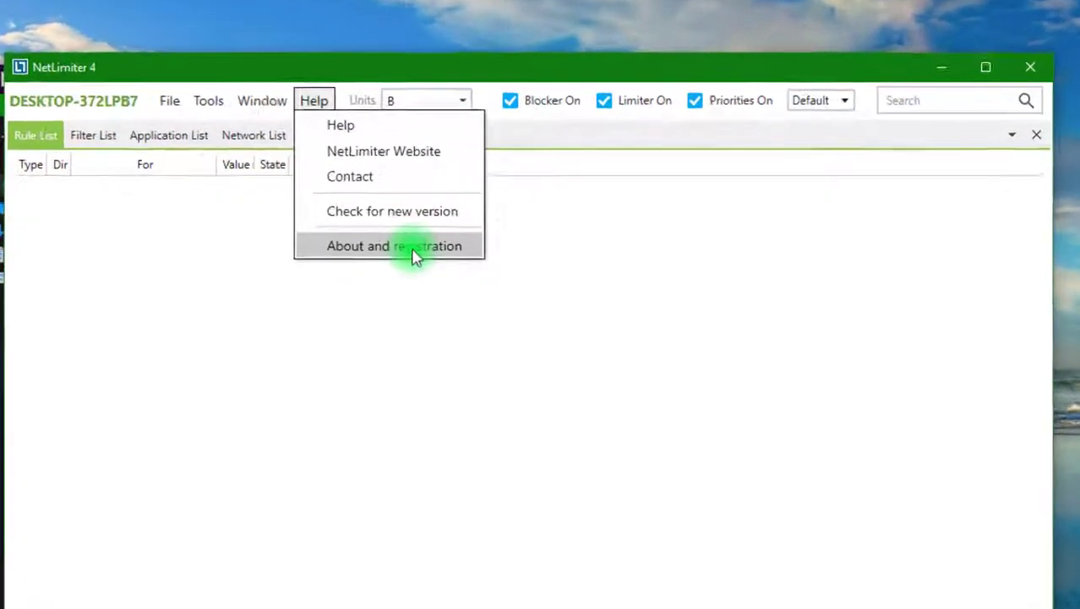
click(456, 287)
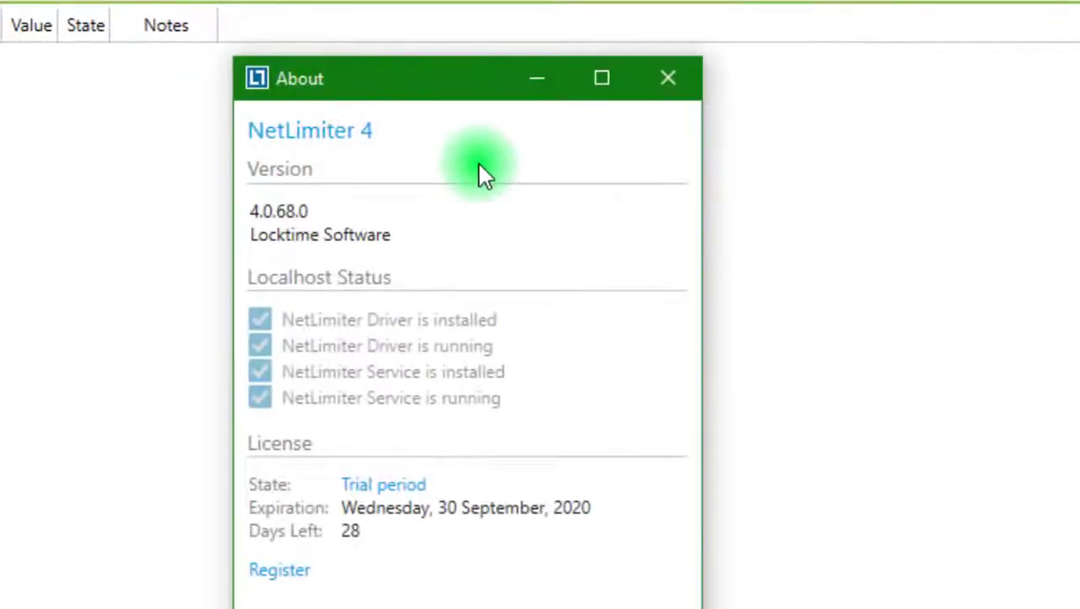
drag(431, 94, 424, 43)
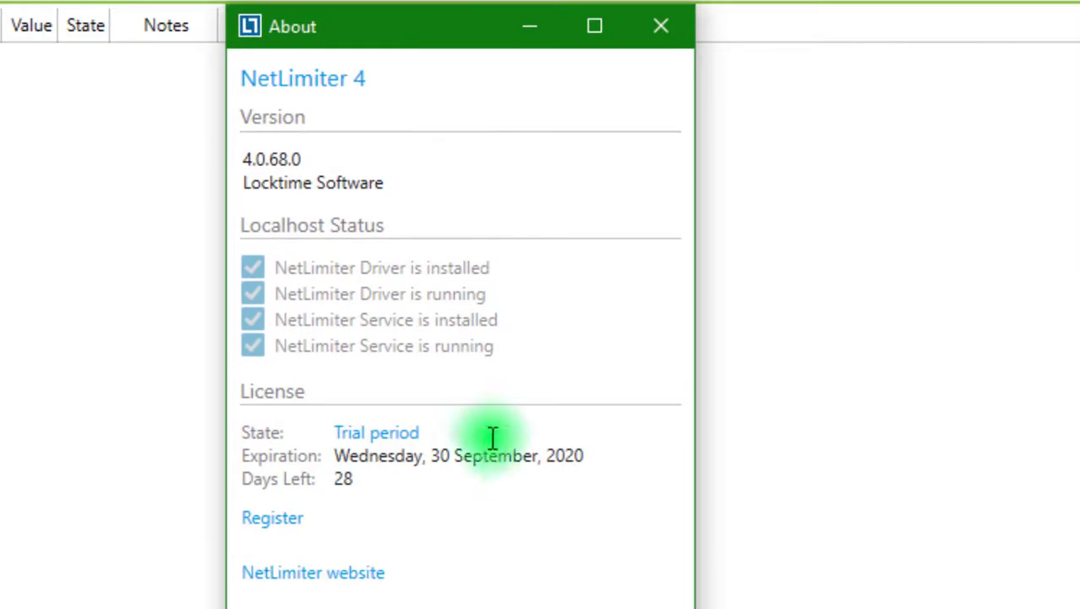
double_click(342, 481)
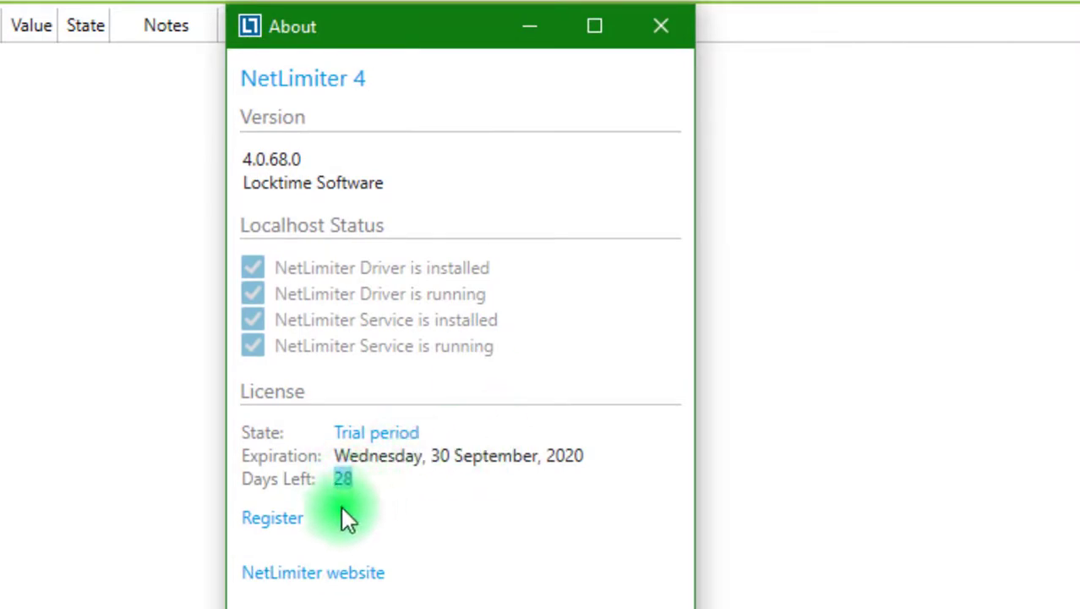
double_click(396, 434)
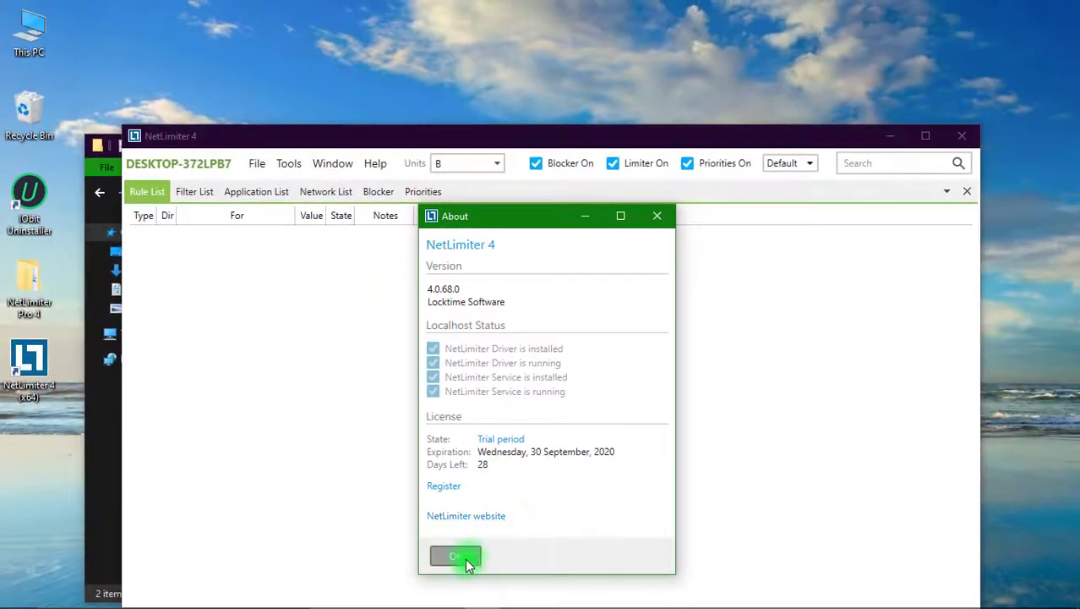
- Close the About dialog and open Readme.txt from the Fix folder in Notepad
click(466, 561)
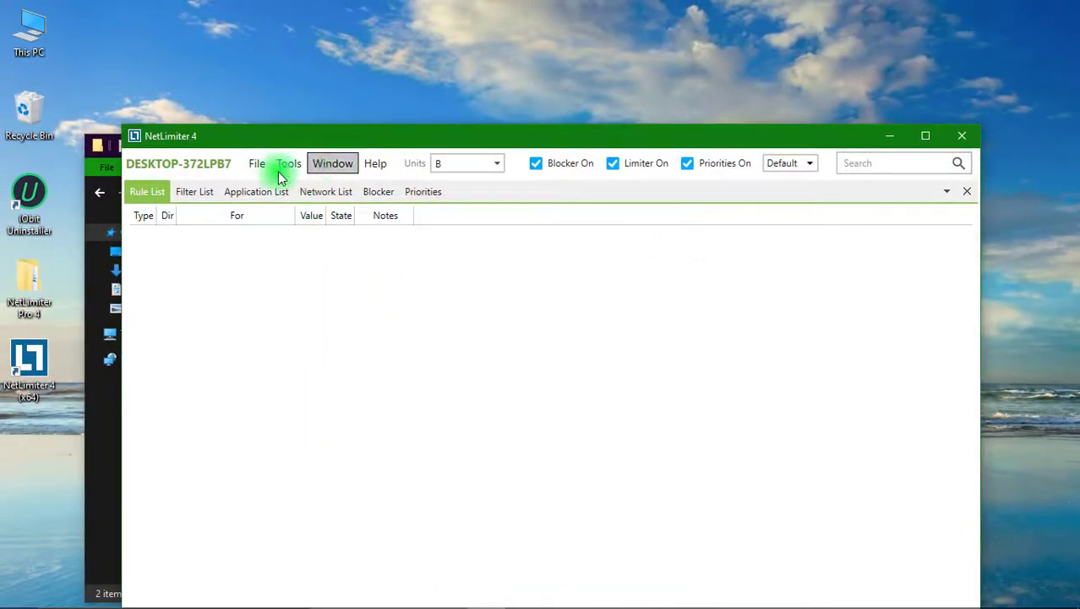
click(98, 476)
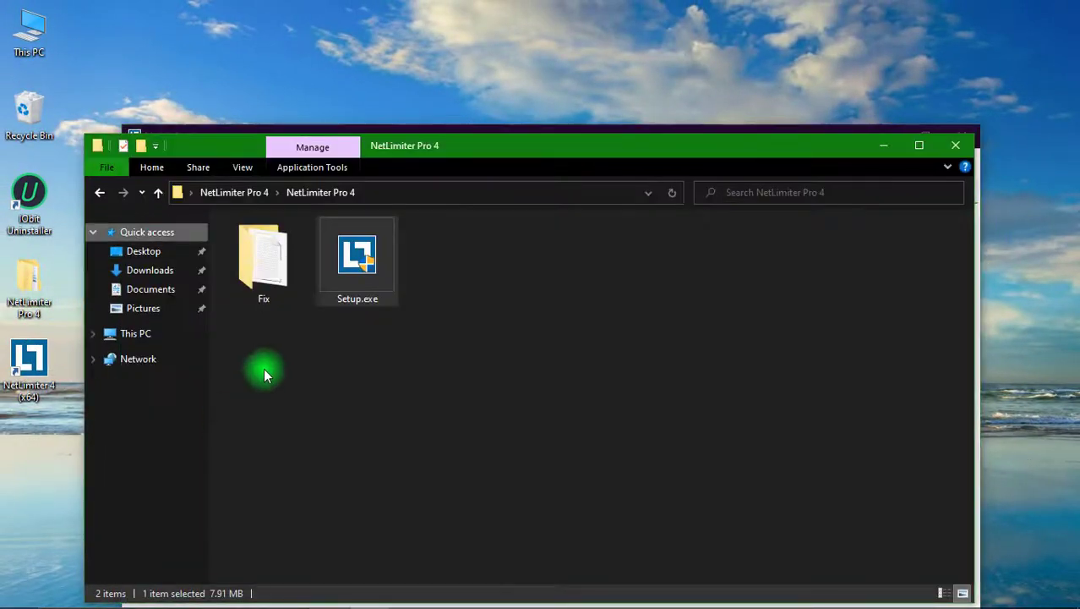
double_click(251, 284)
double_click(262, 244)
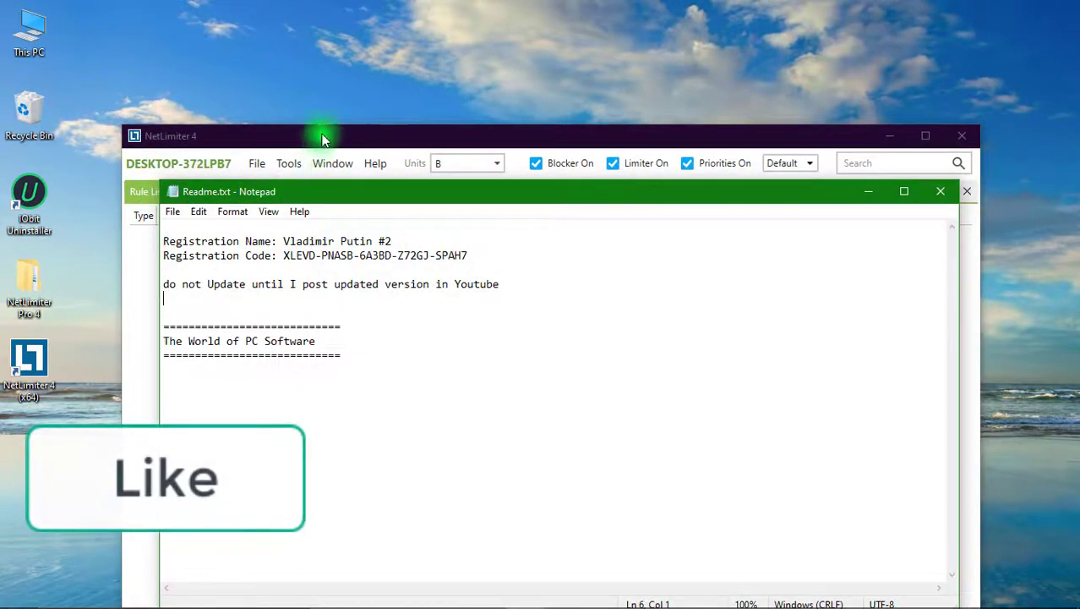
- Open NetLimiter's registration form through Help > About > Register
click(324, 138)
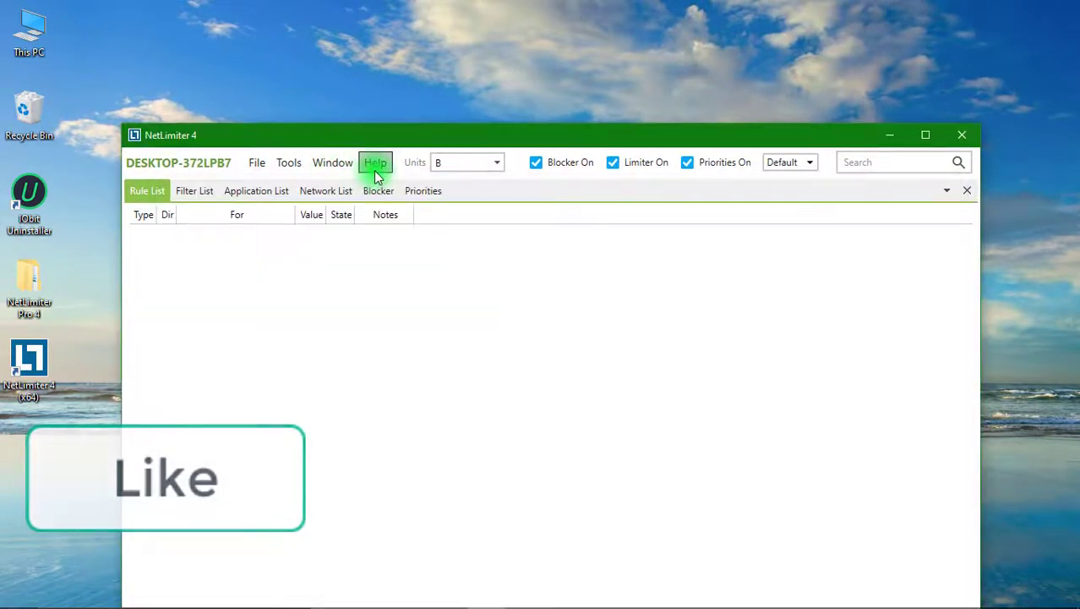
click(376, 163)
click(440, 282)
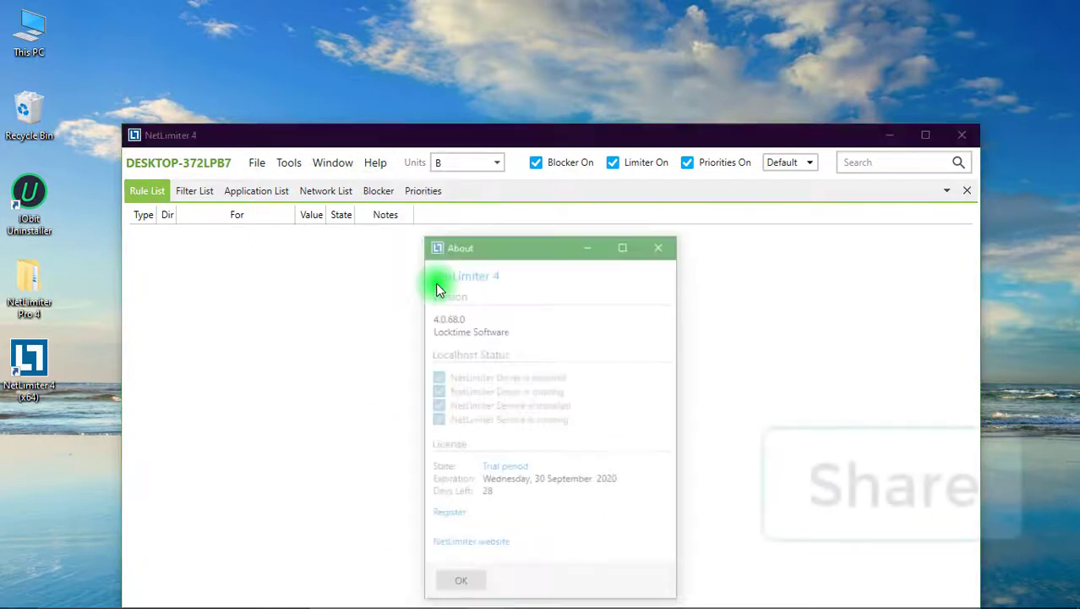
click(446, 517)
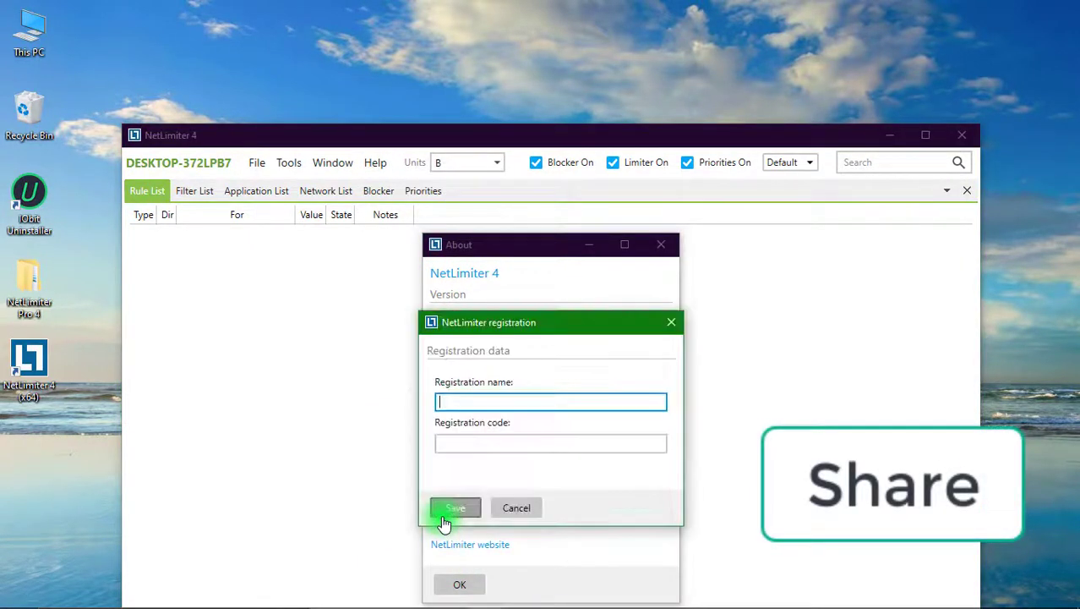
click(518, 440)
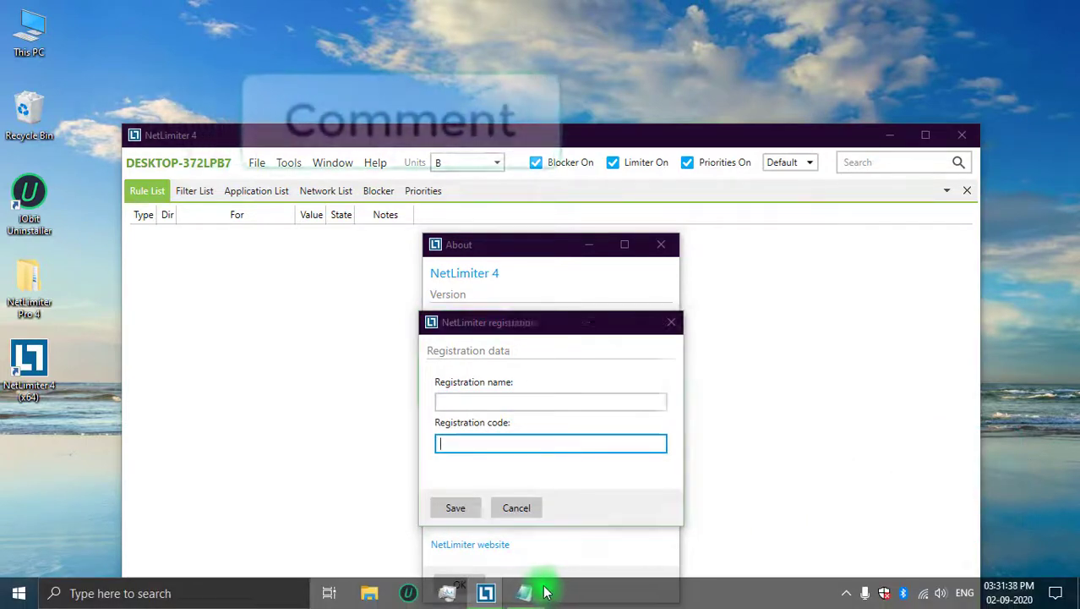
- Copy the registration name from the Readme notes into the registration form
click(524, 602)
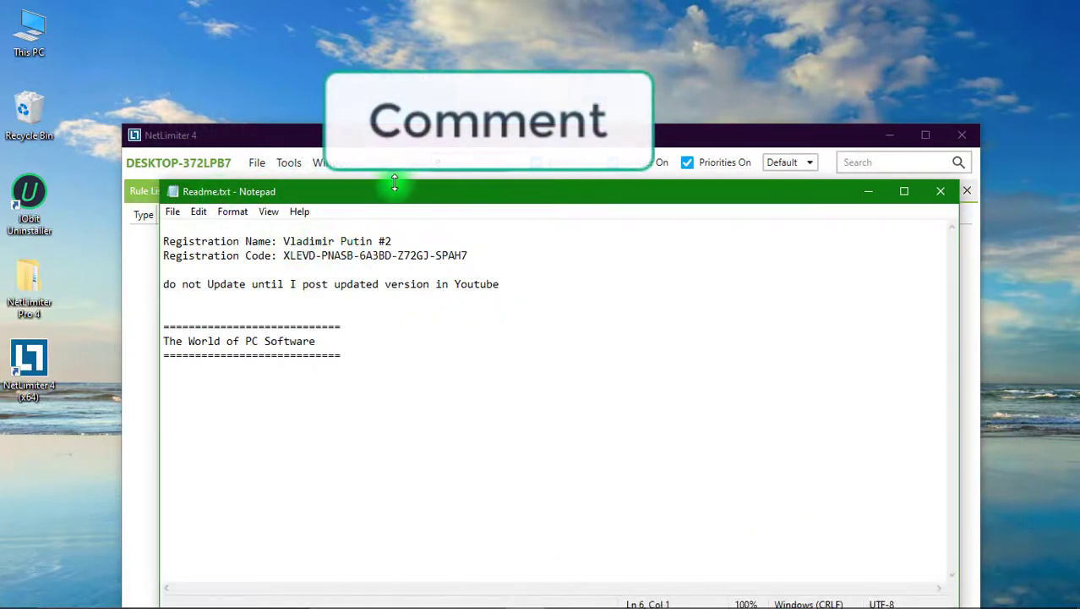
drag(394, 191, 189, 111)
click(630, 550)
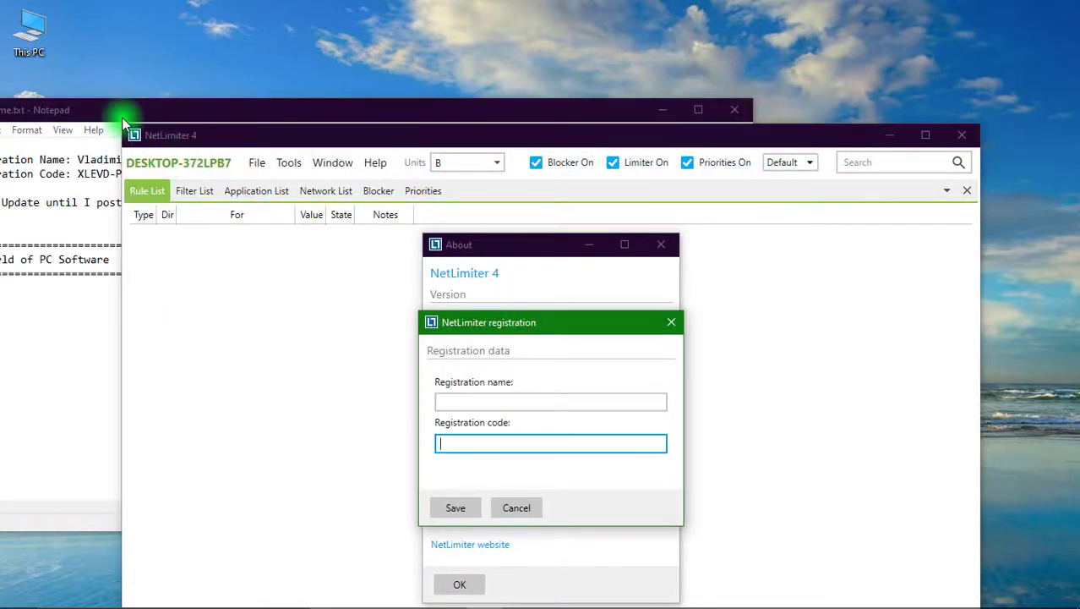
drag(123, 118, 303, 109)
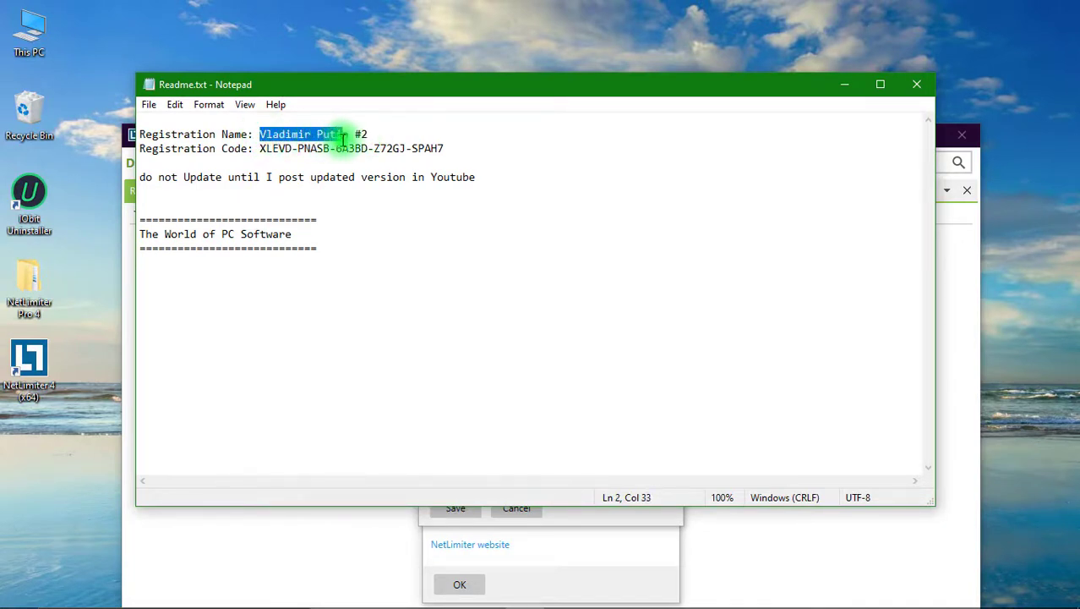
drag(262, 133, 348, 134)
right_click(348, 134)
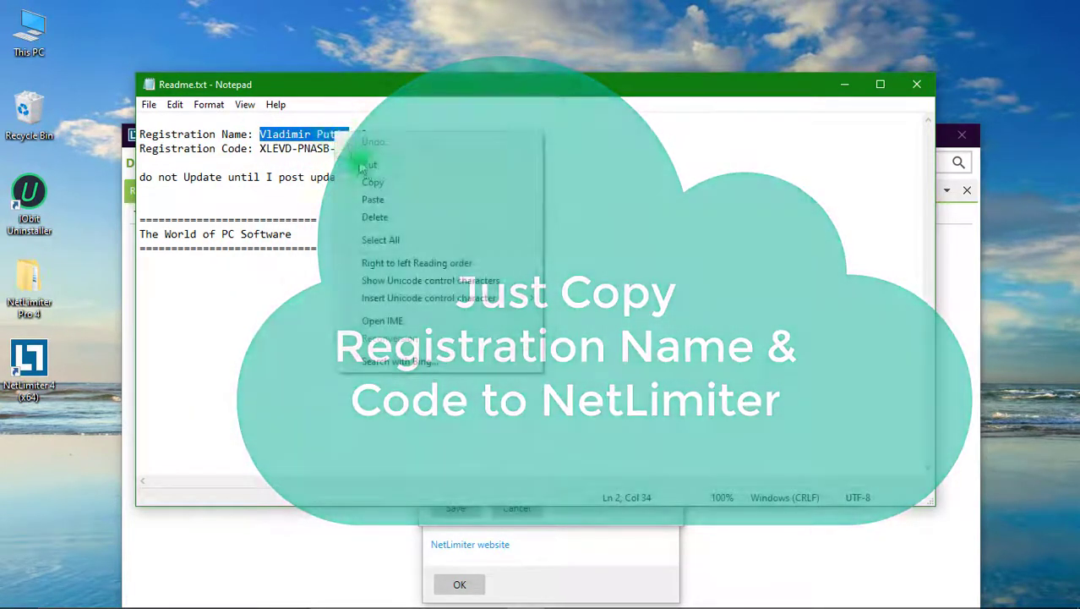
click(372, 175)
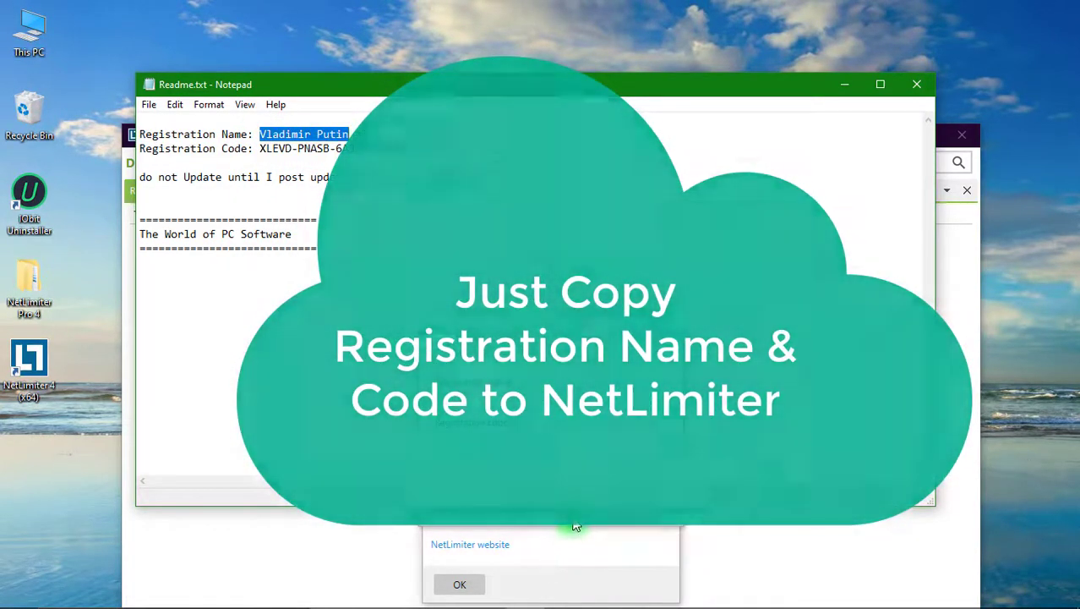
click(574, 519)
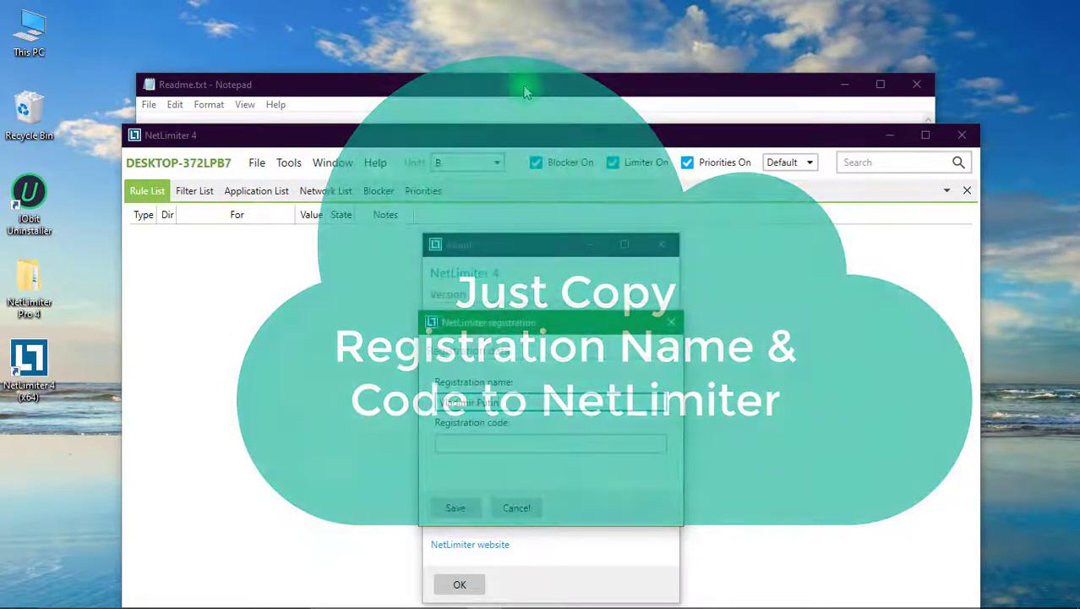
click(508, 85)
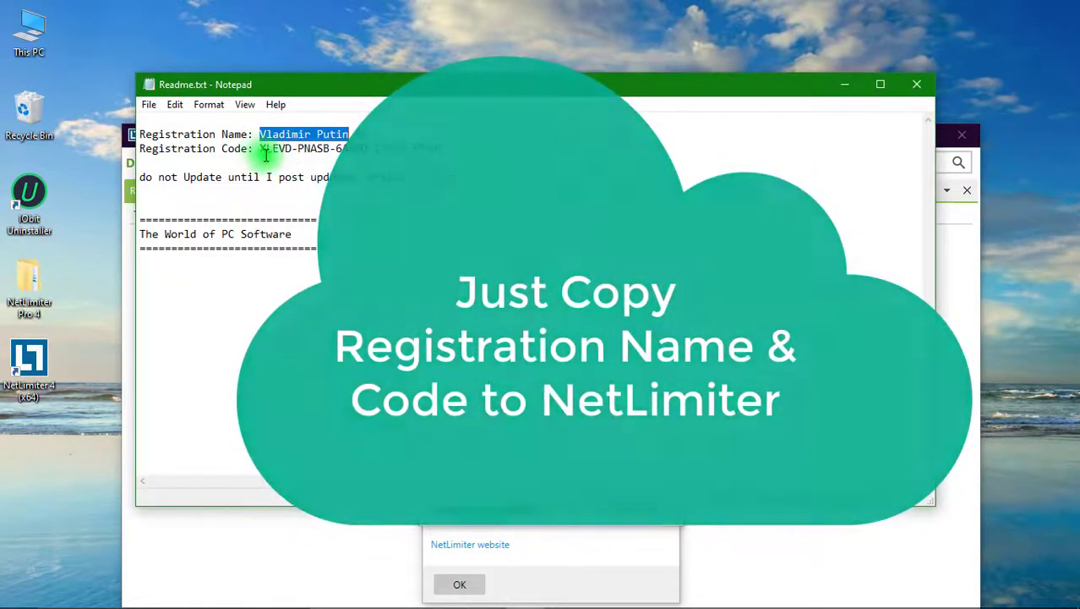
- Enter the registration code and submit; after the Invalid error, reselect the full name including #2
drag(261, 148, 443, 149)
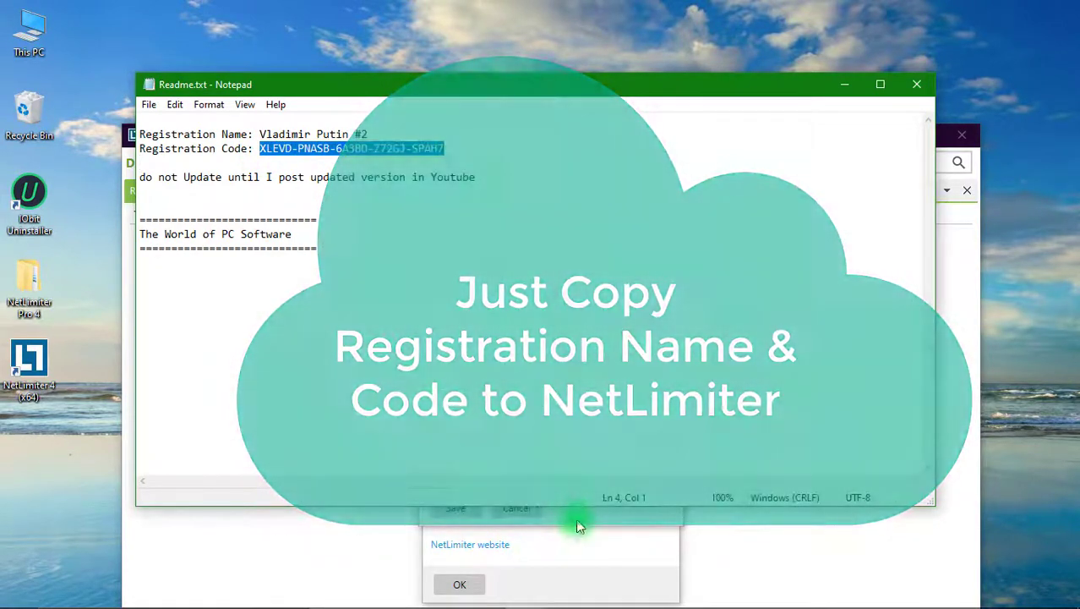
click(575, 518)
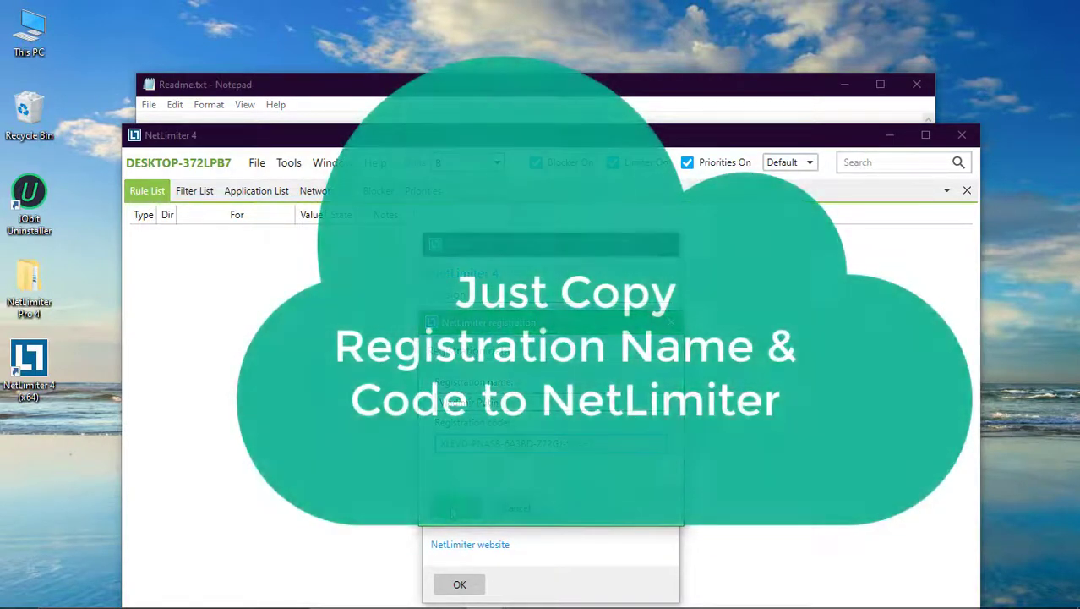
click(456, 507)
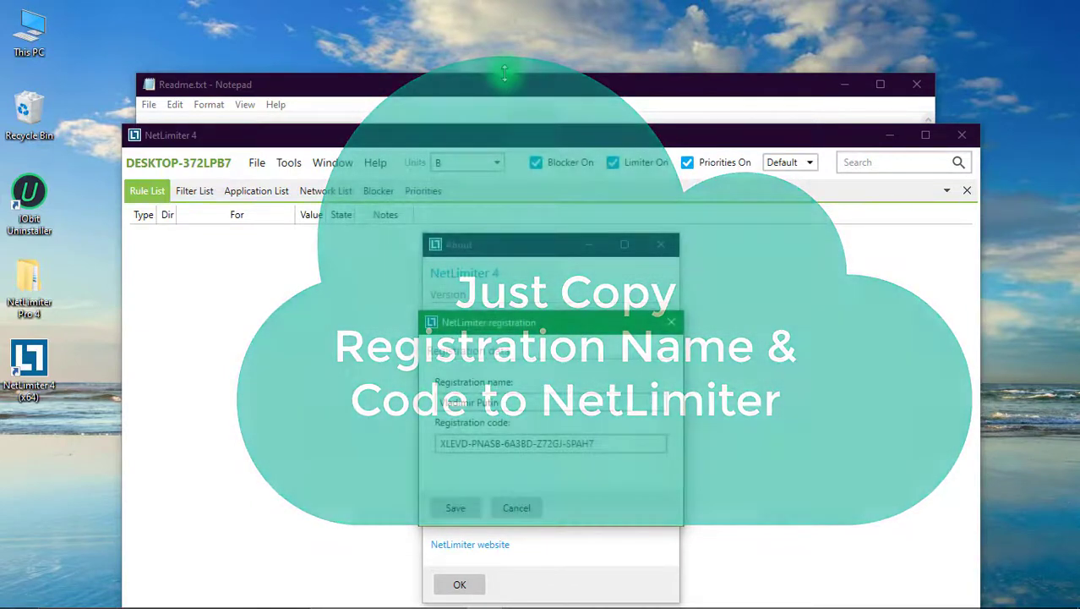
click(292, 84)
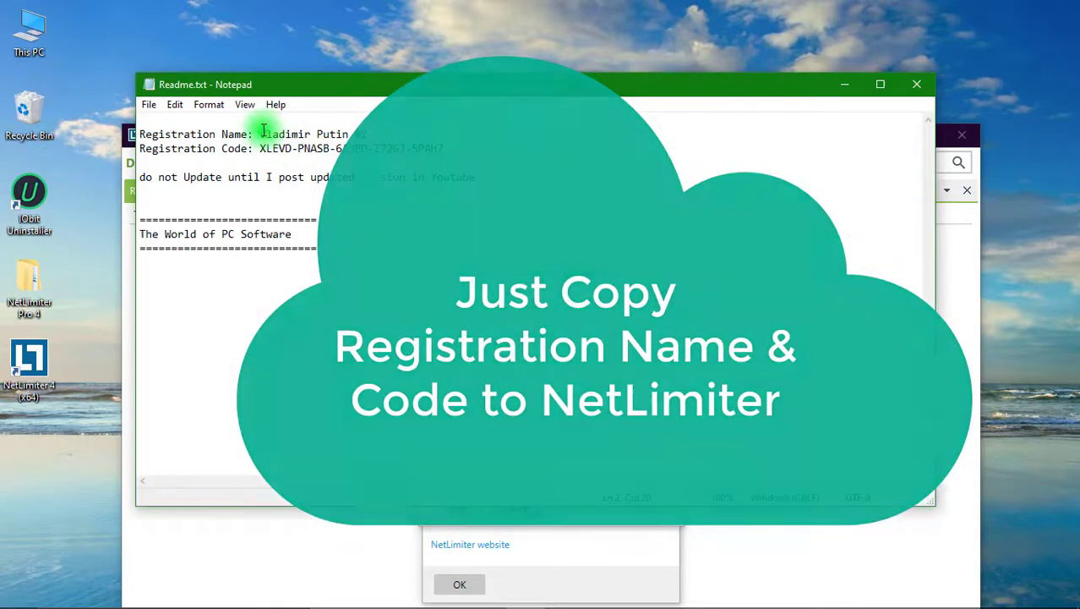
drag(261, 133, 392, 140)
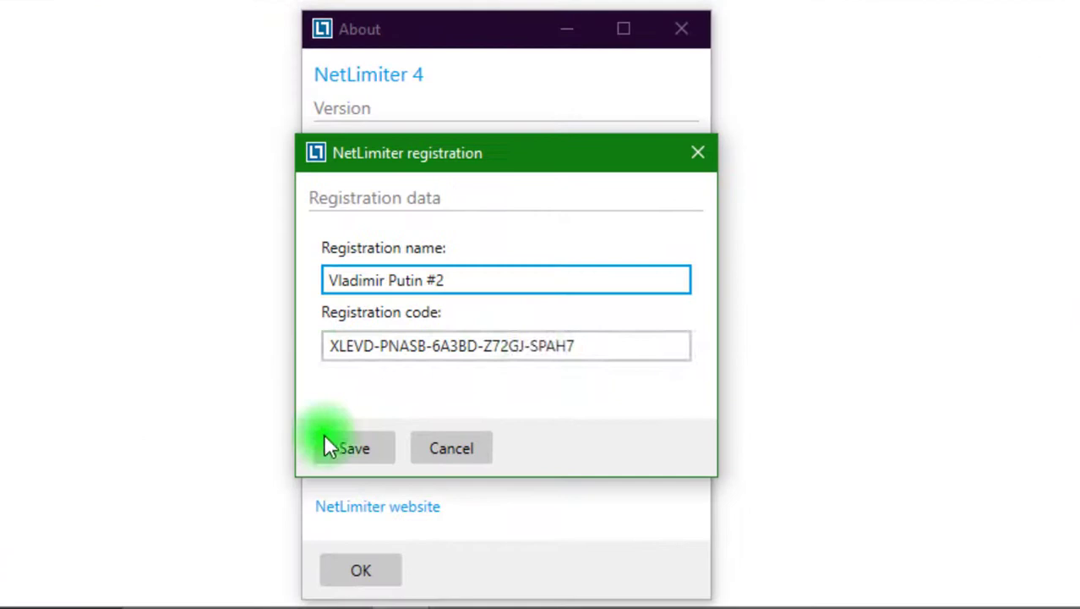
- Save the corrected registration, verify the no-expiration licence and its type, and close About
click(326, 440)
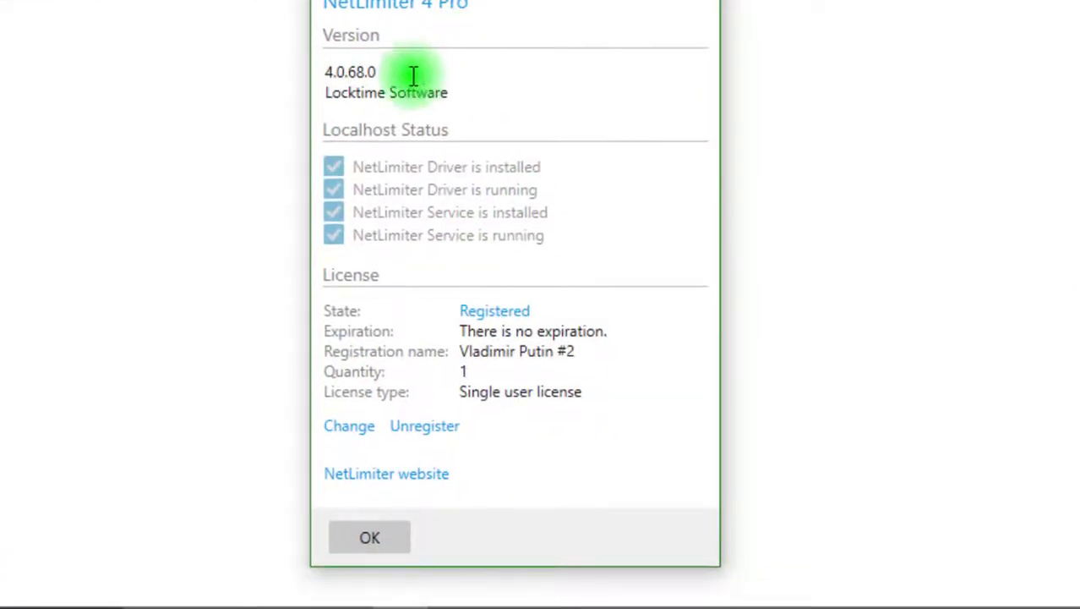
drag(348, 92, 558, 112)
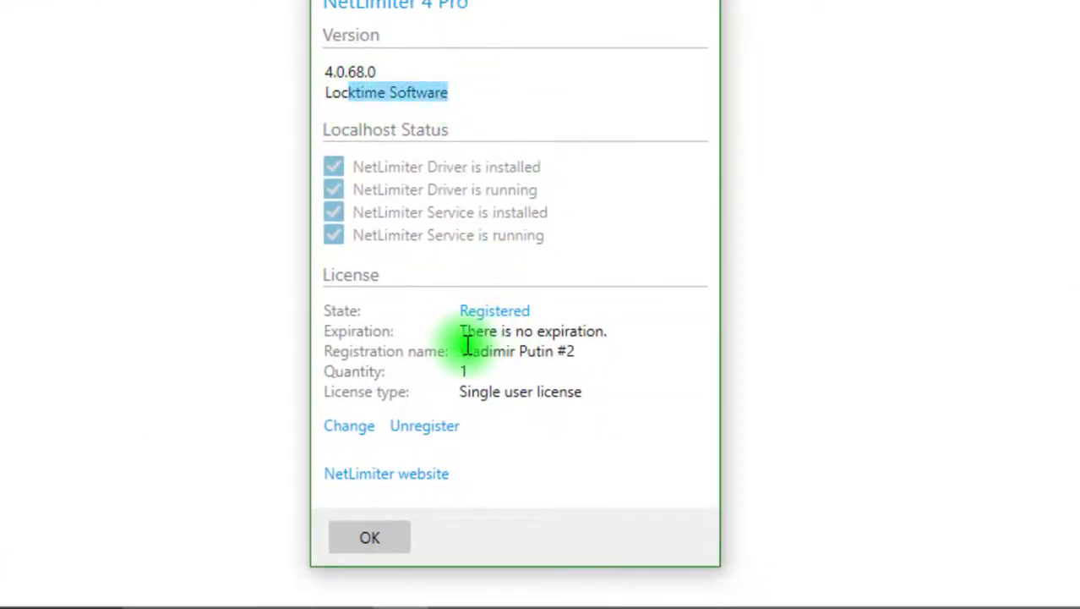
mouse_move(461, 331)
mouse_down()
mouse_move(594, 338)
mouse_move(592, 362)
mouse_up()
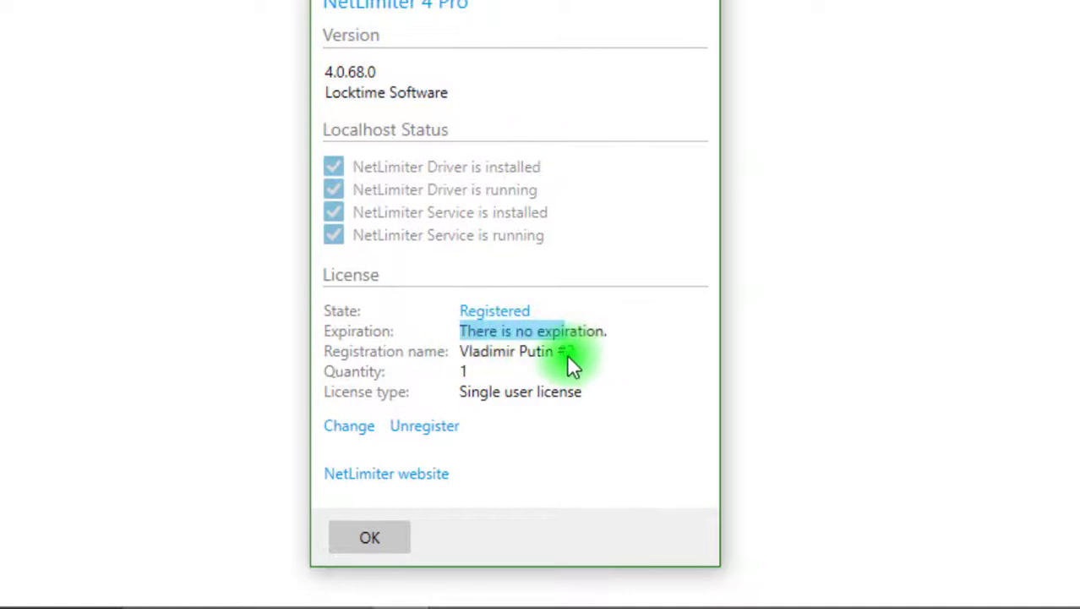
click(511, 362)
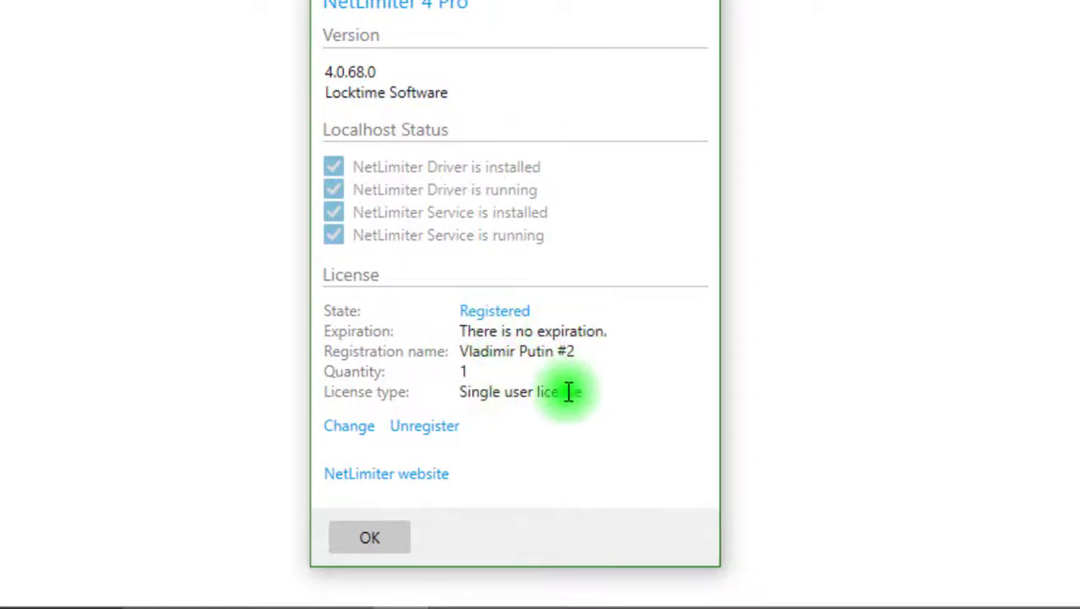
drag(503, 391, 582, 392)
click(494, 370)
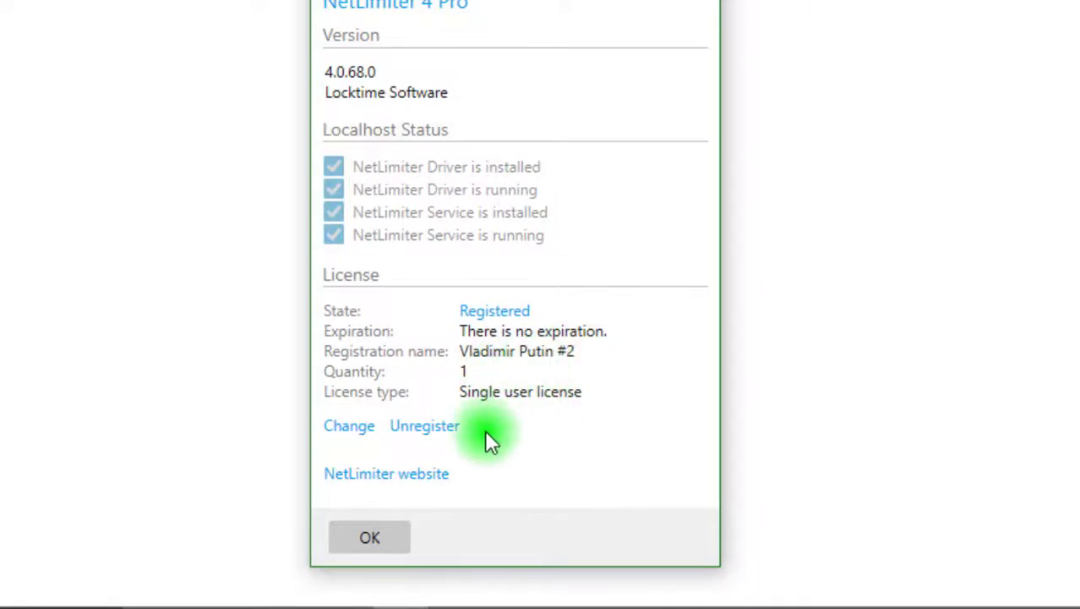
click(388, 546)
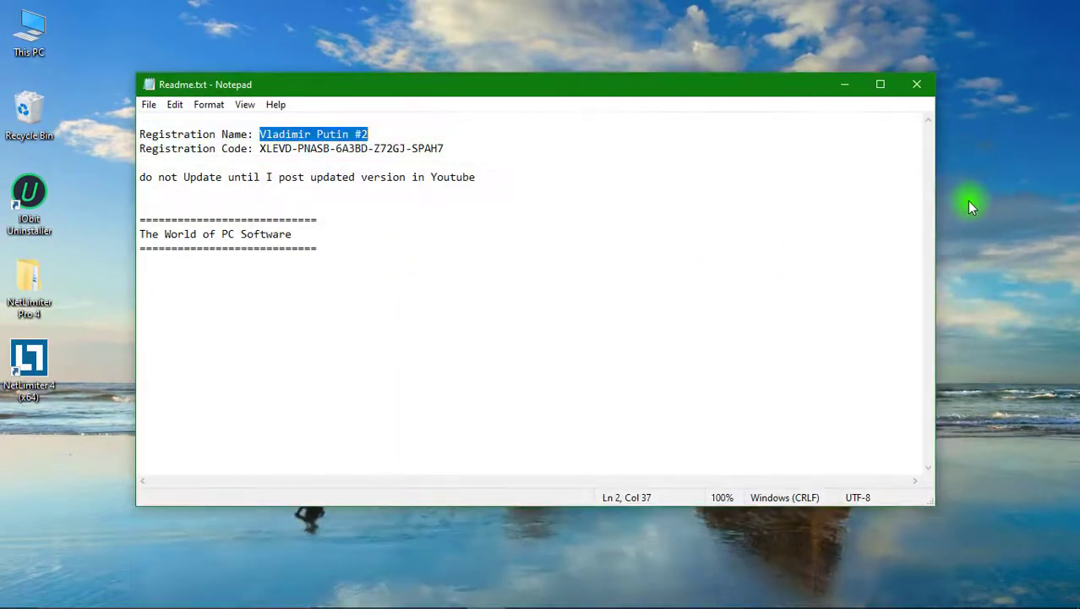
right_click(967, 200)
- Close NetLimiter and the Readme in Notepad, then refresh the desktop
click(980, 248)
click(742, 252)
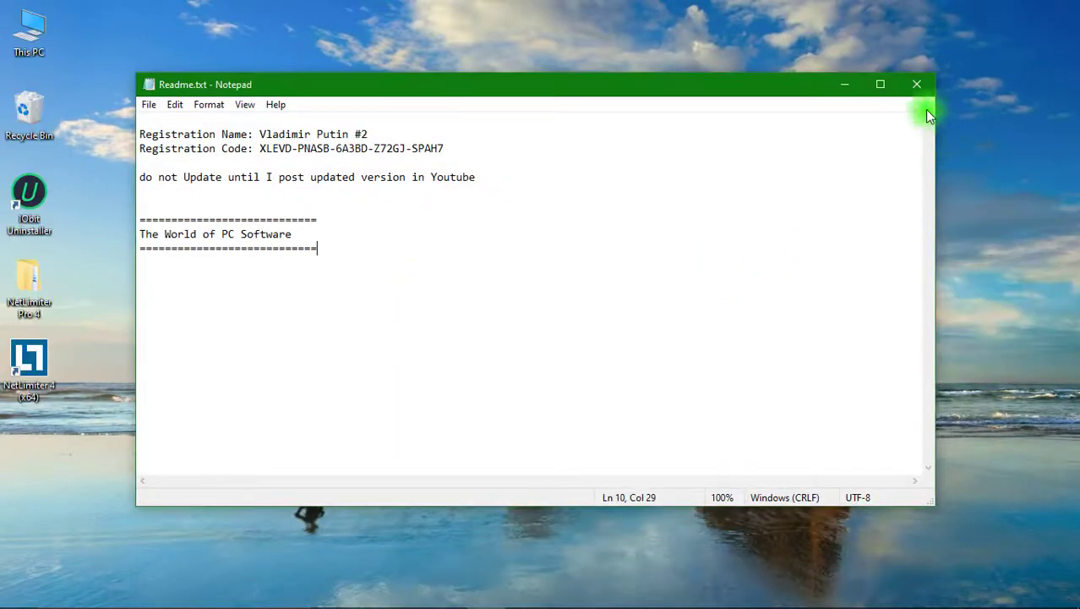
click(916, 87)
right_click(428, 231)
click(507, 277)
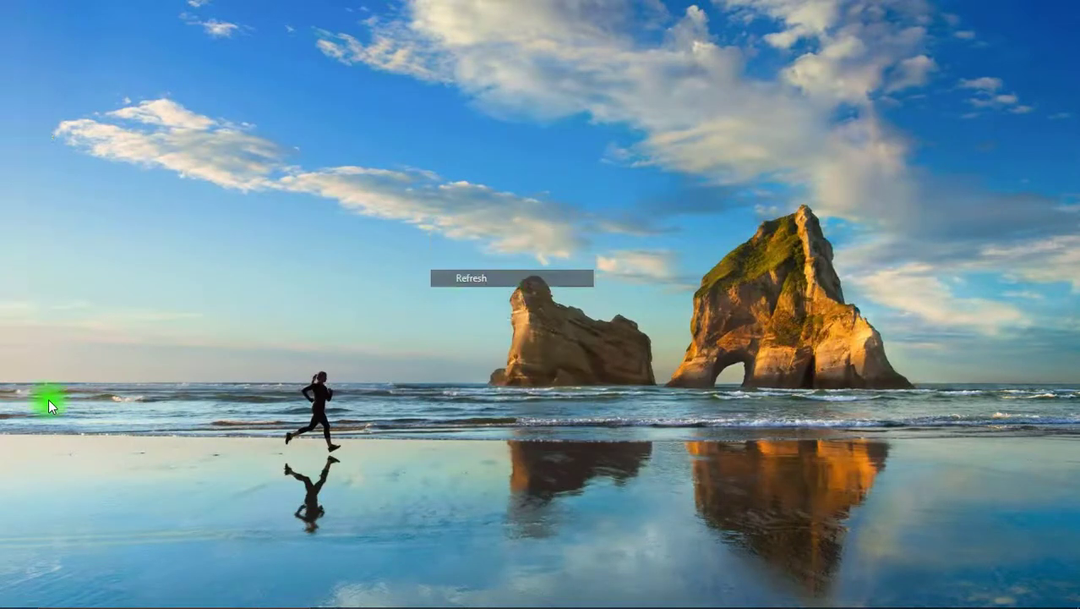